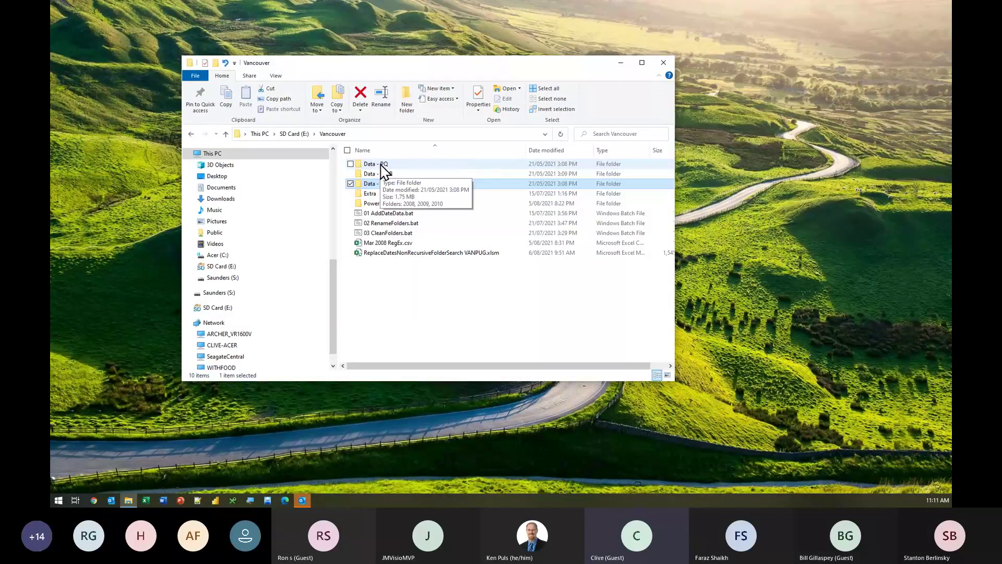
Look through the files of the 2008 folder inside Data - PQ and return to the Vancouver folder.
double_click(381, 165)
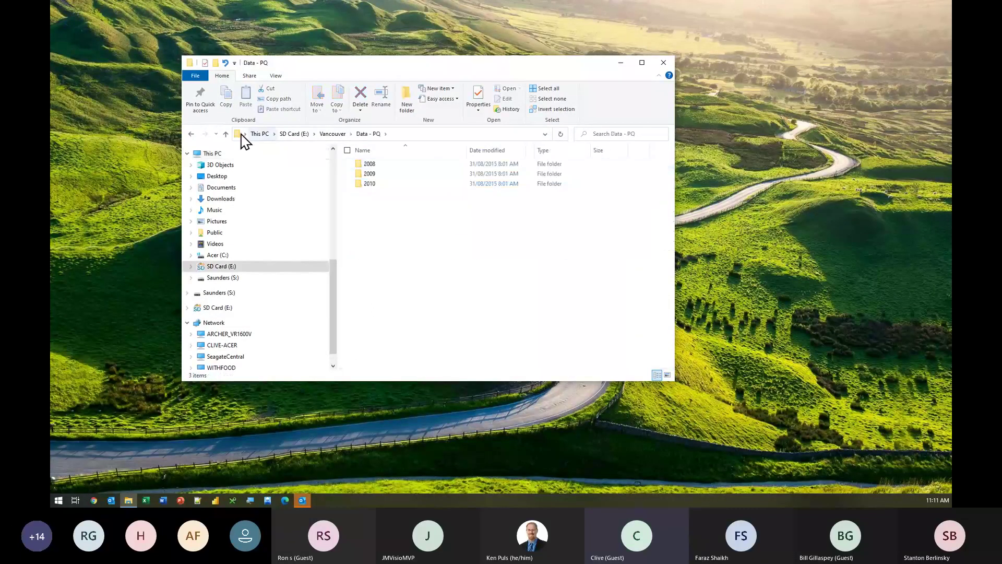
double_click(372, 164)
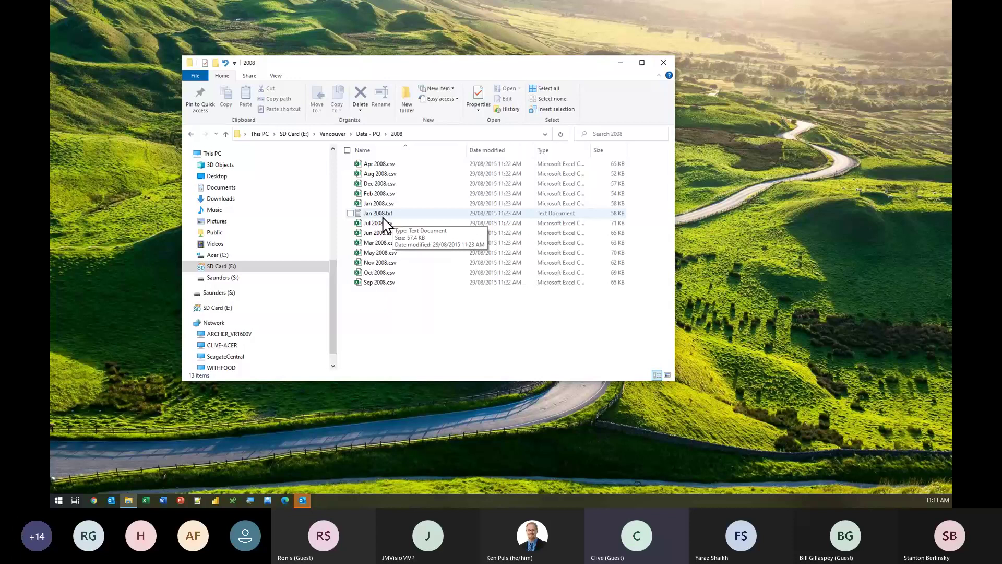
left_click(225, 133)
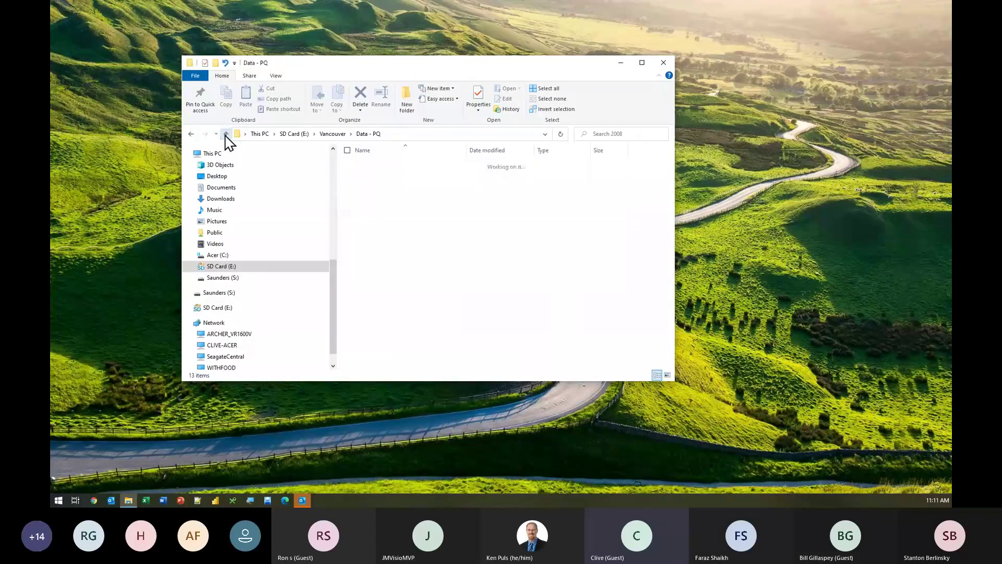
left_click(225, 133)
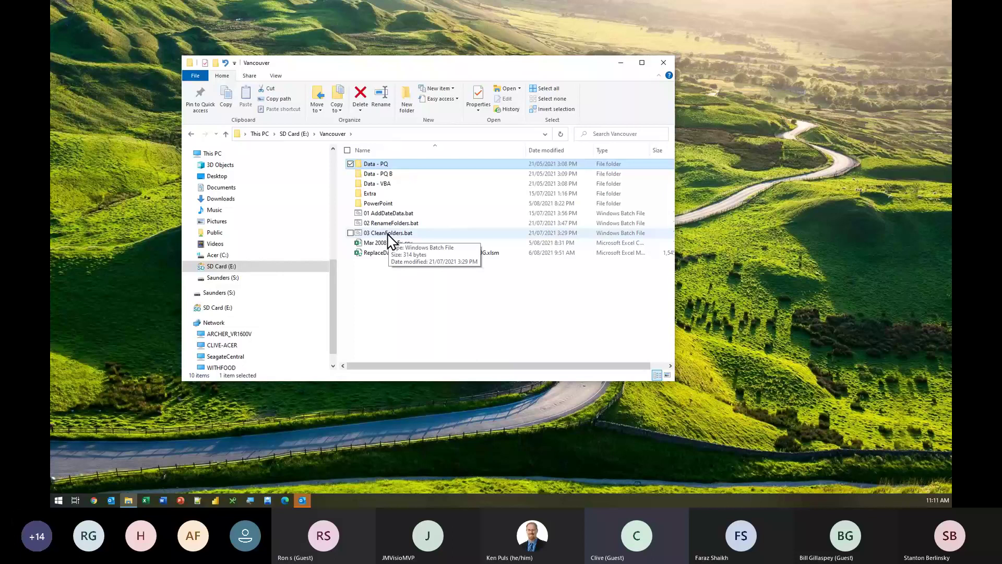
Run 03 CleanFolders.bat and check the contents of the 2008 folder inside Data - PQ.
double_click(388, 234)
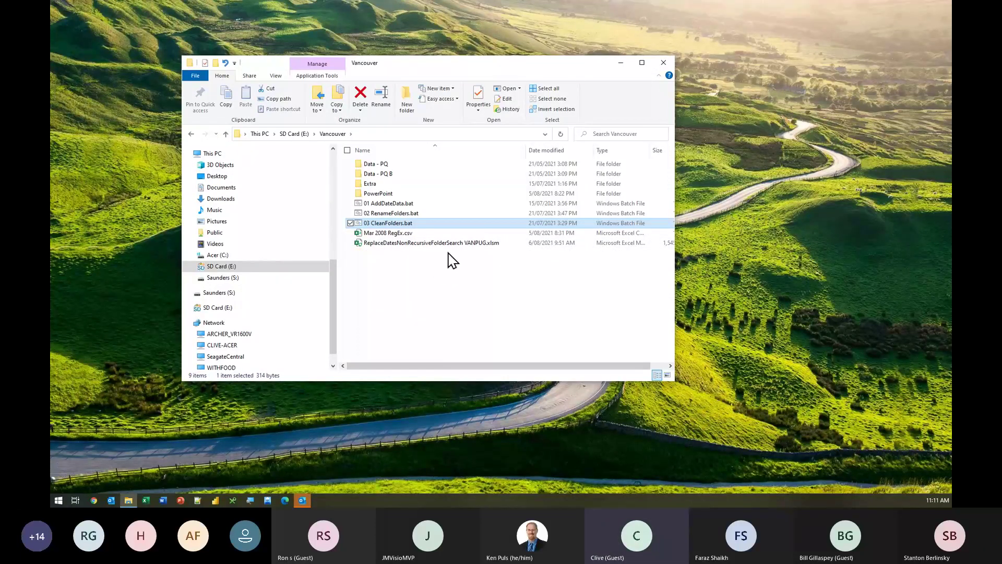
double_click(380, 164)
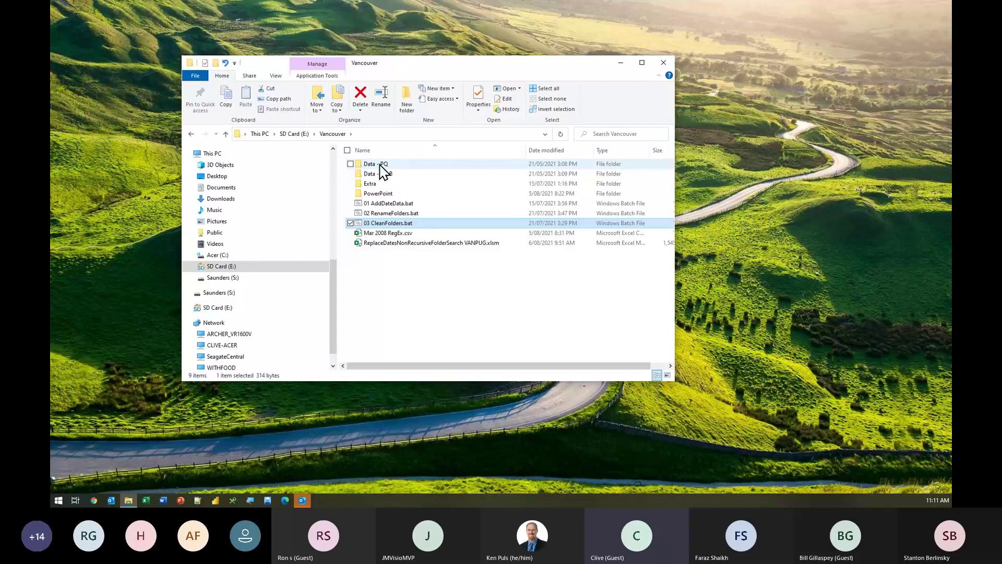
double_click(371, 165)
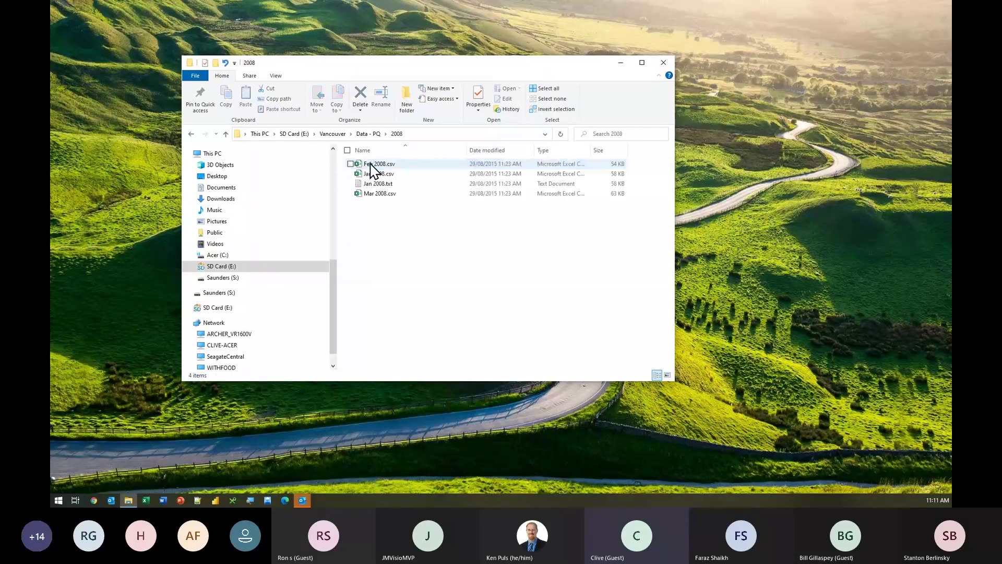
left_click(226, 134)
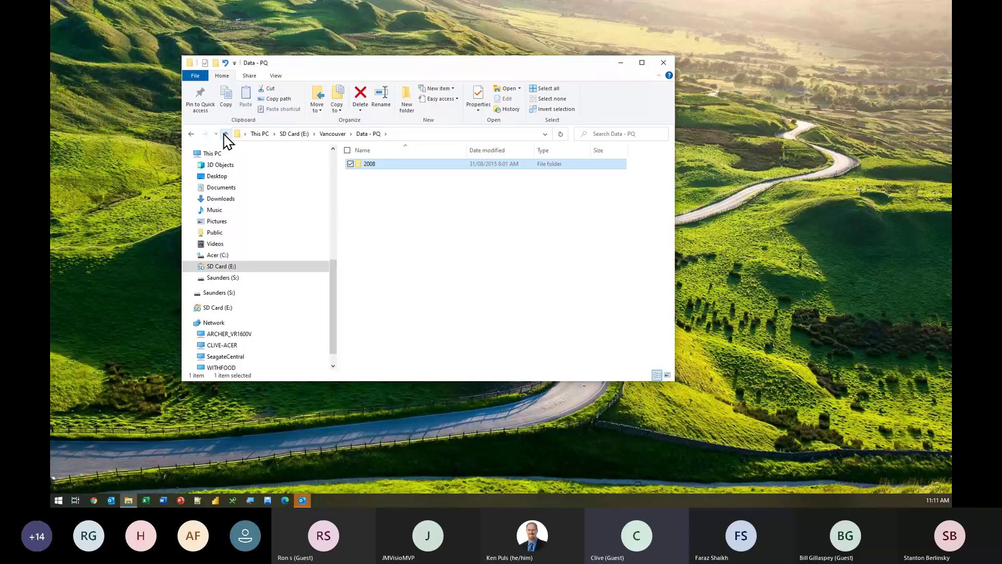
double_click(362, 163)
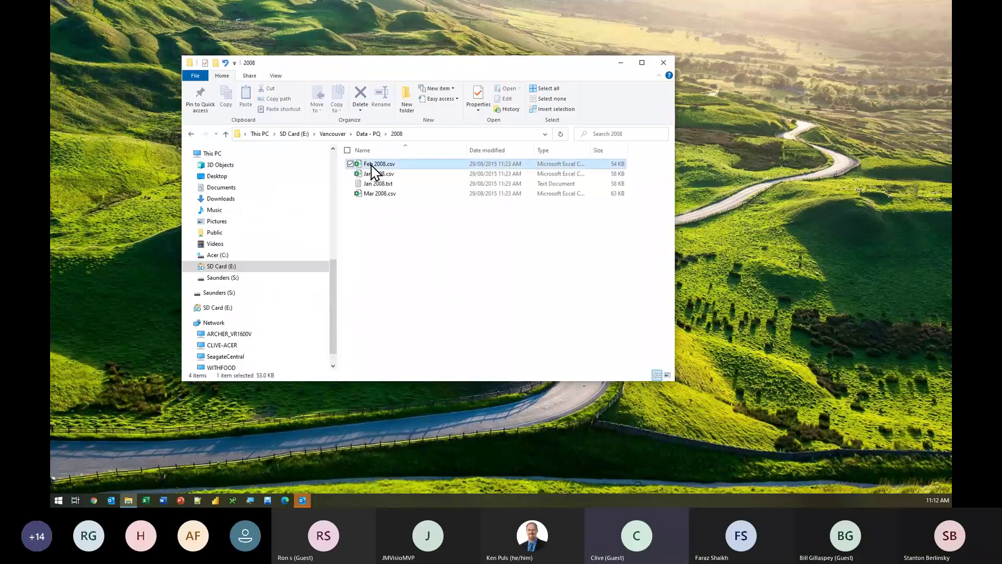
Open Feb 2008.csv in Notepad++, examine its rows down to the Grand Total line, and close it.
right_click(371, 165)
left_click(327, 245)
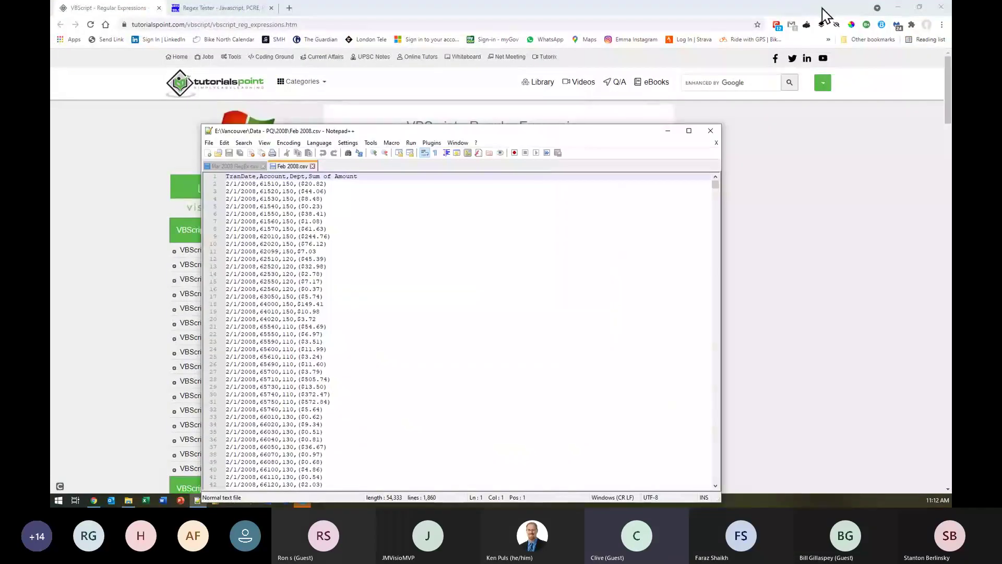
left_click_drag(511, 133, 518, 73)
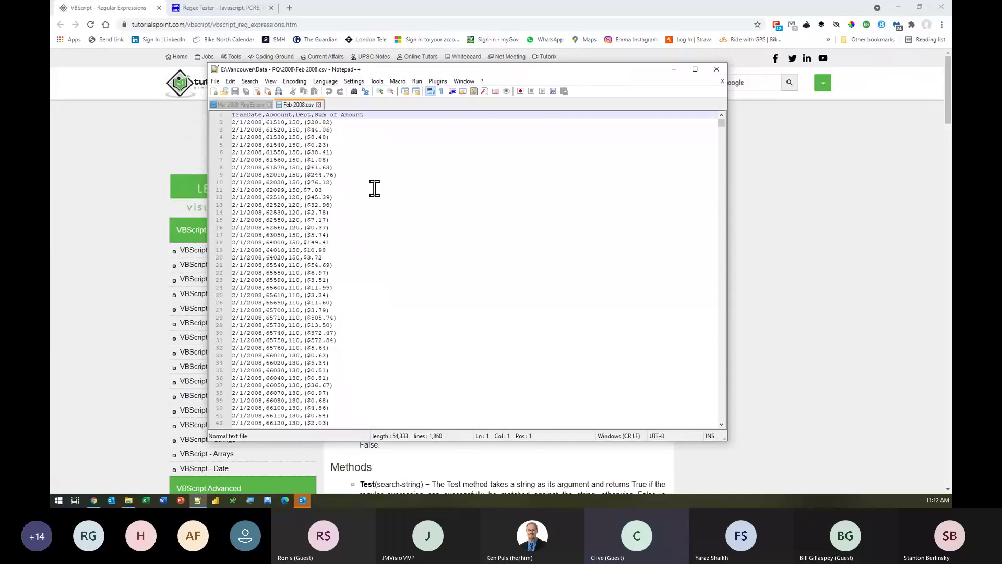
scroll(375, 179, "down", 9)
scroll(380, 218, "down", 15)
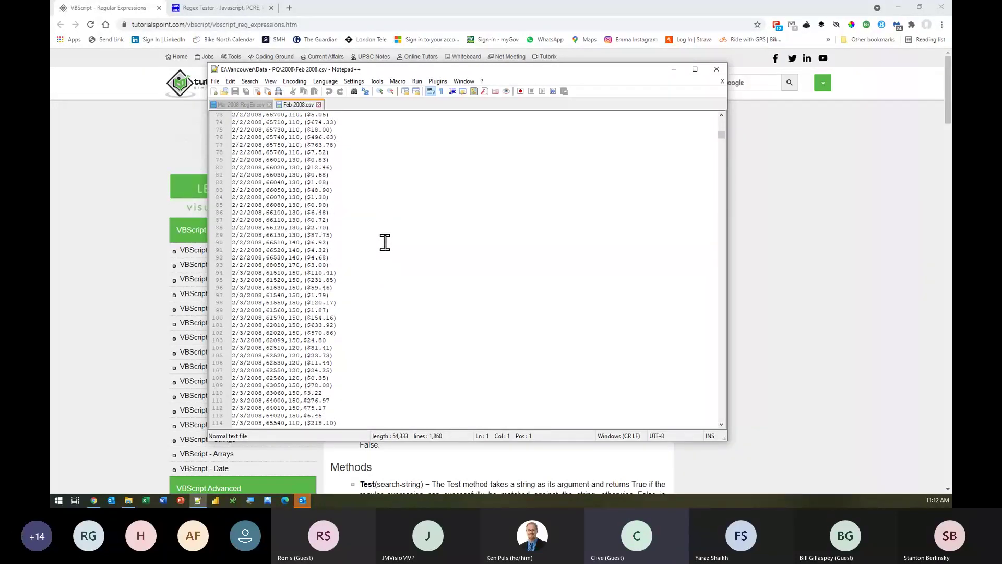
key("ctrl+End")
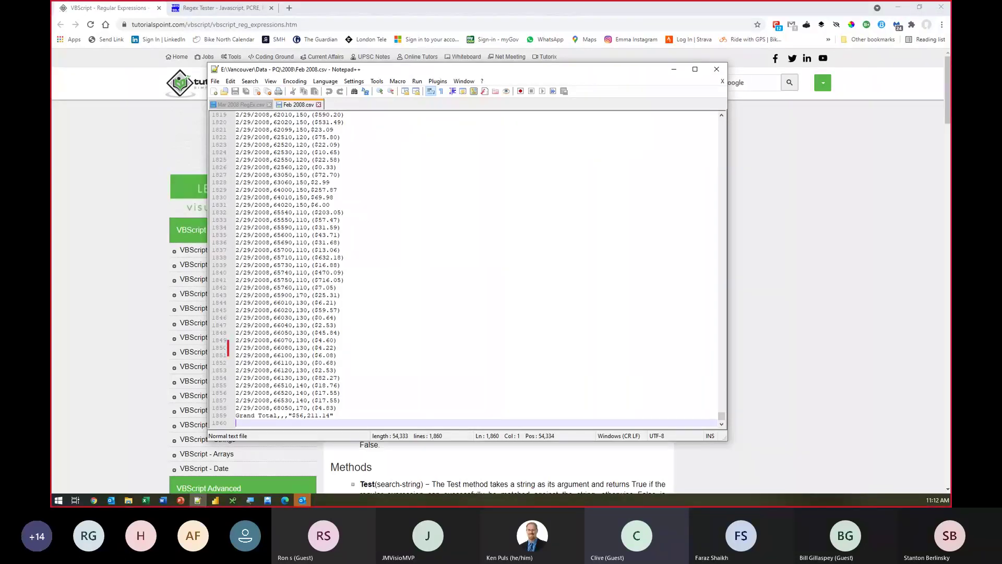
mouse_move(228, 355)
left_mouse_down()
mouse_move(251, 410)
mouse_move(363, 425)
left_mouse_up()
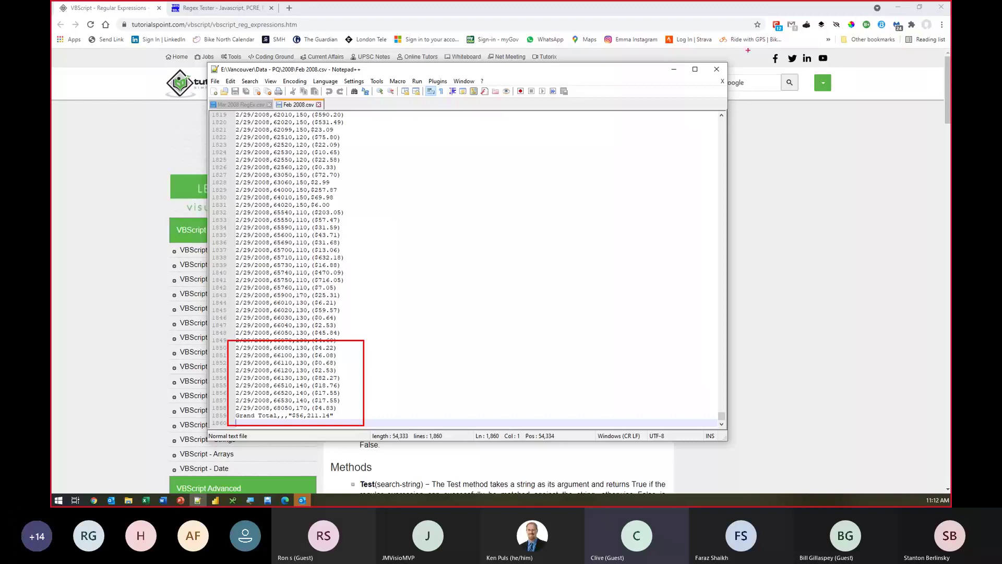
key("Escape")
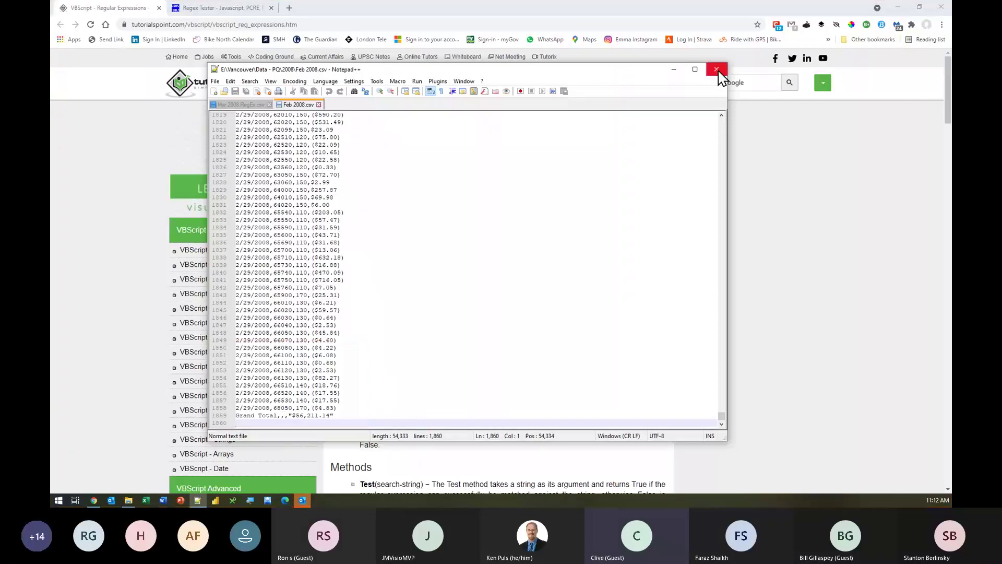
left_click(718, 71)
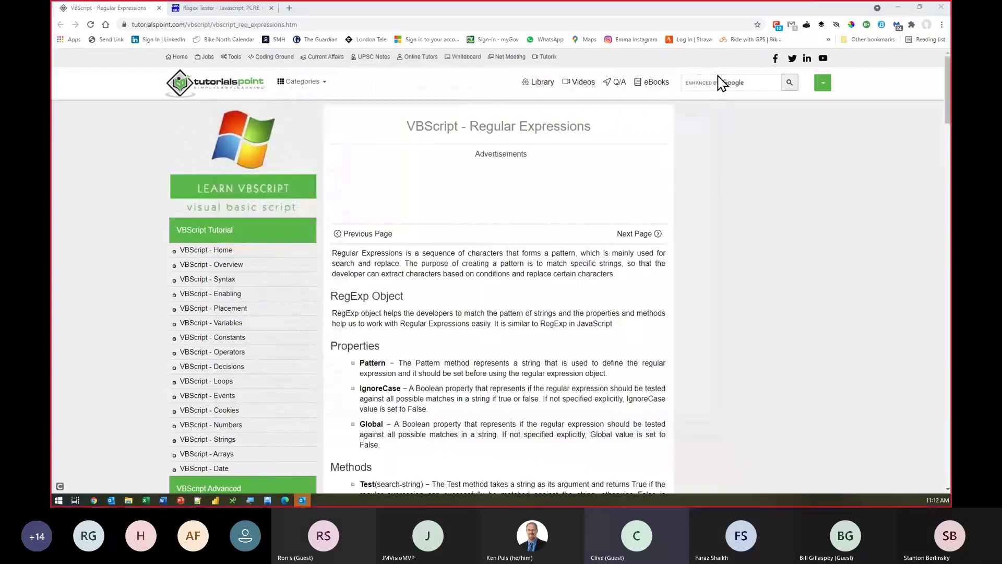
Switch back to File Explorer and go up from the 2008 folder to the Vancouver folder.
key("alt+Tab")
key("alt+Tab")
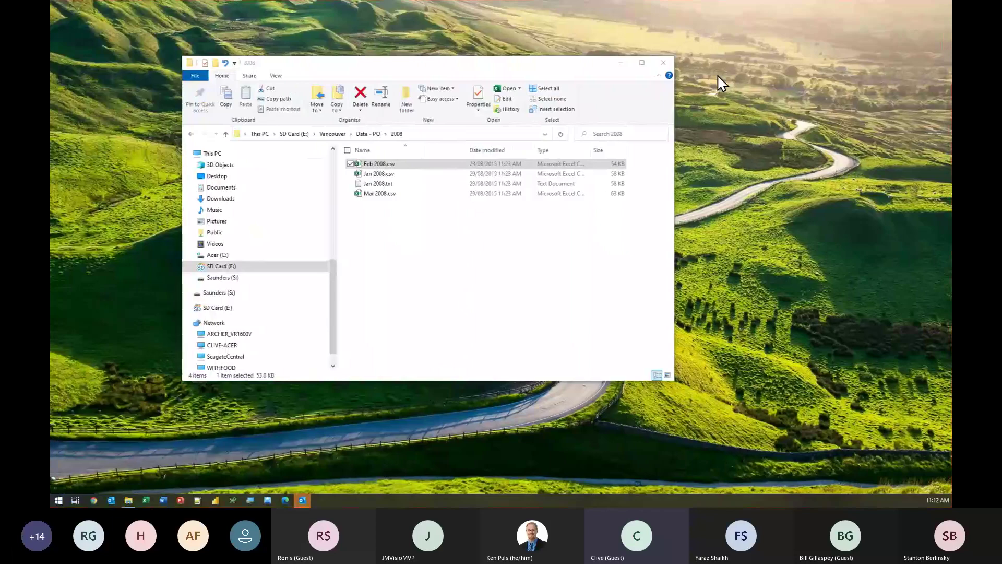
left_click(225, 134)
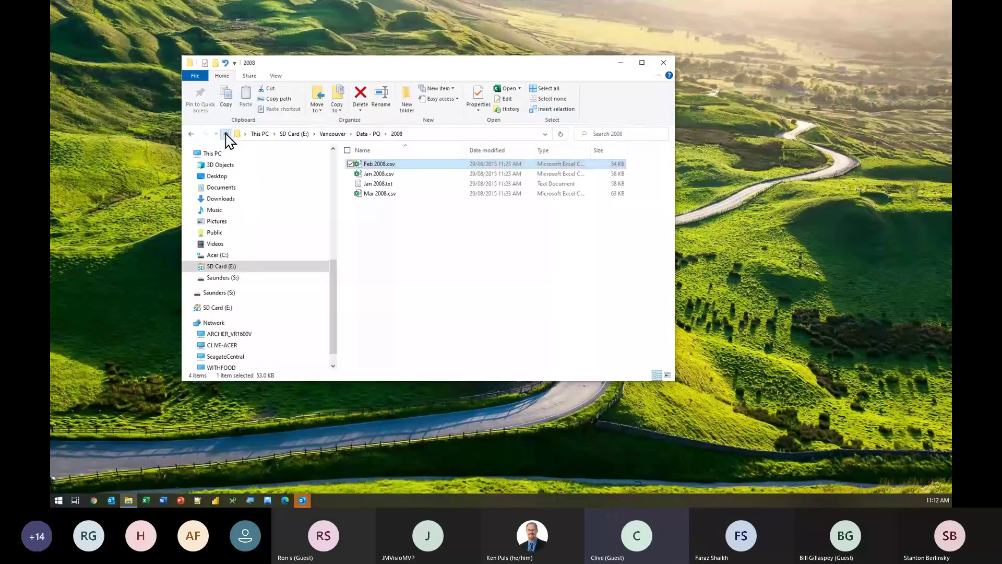
left_click(227, 134)
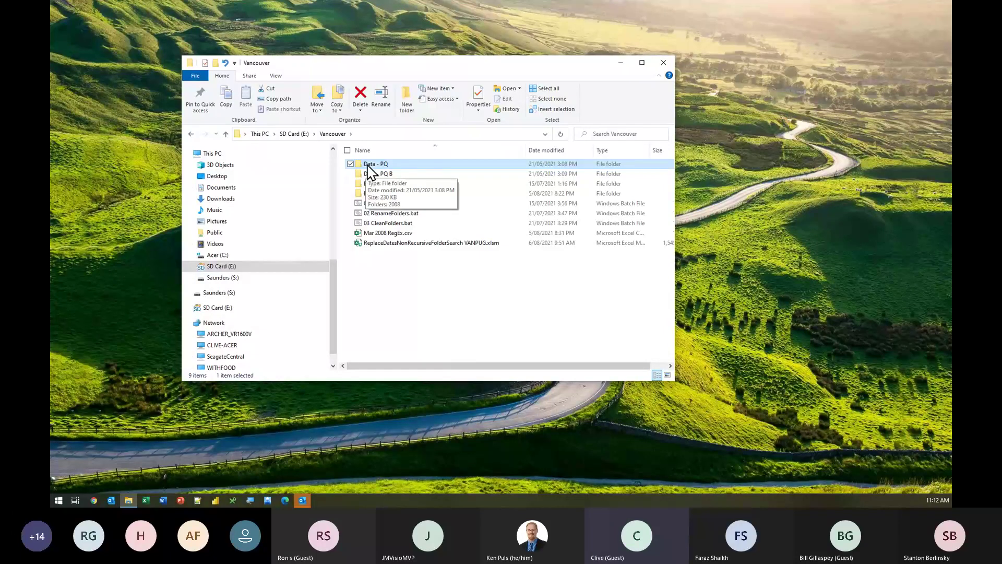
Switch to the Excel workbook and start a data import from the folder E:\Vancouver\Data - PQ.
key("ctrl+super+Right")
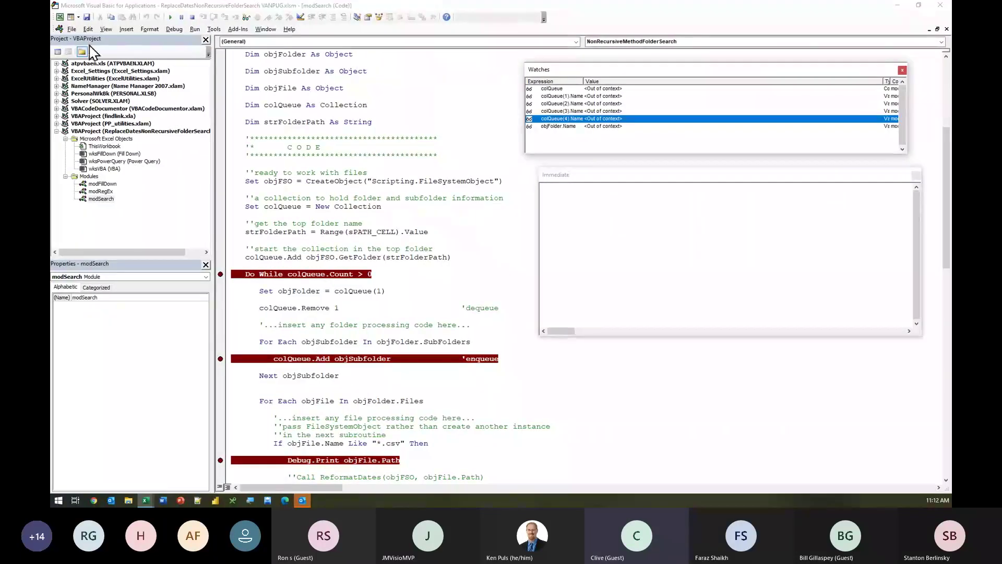
left_click(61, 17)
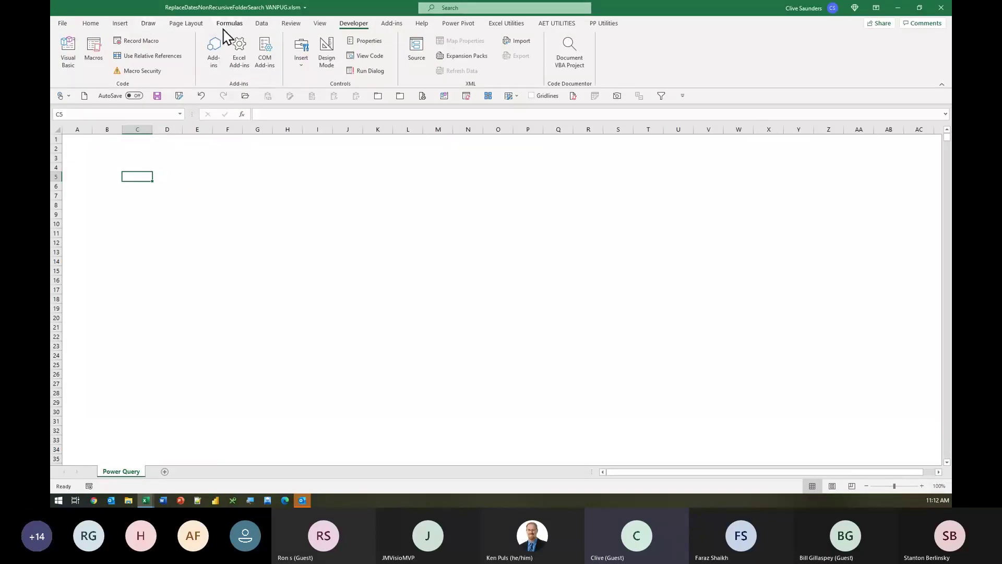
left_click(262, 25)
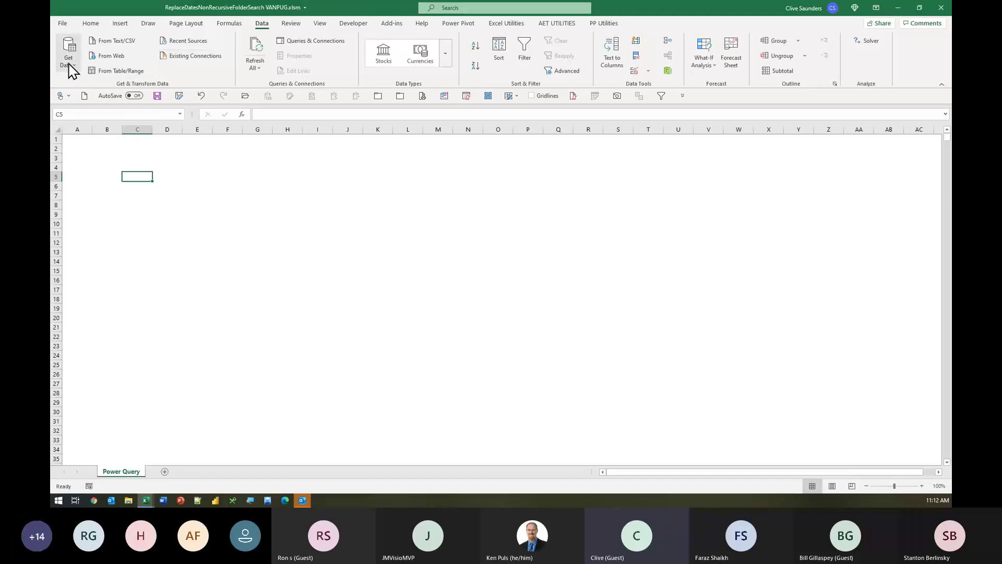
left_click(71, 67)
mouse_move(111, 95)
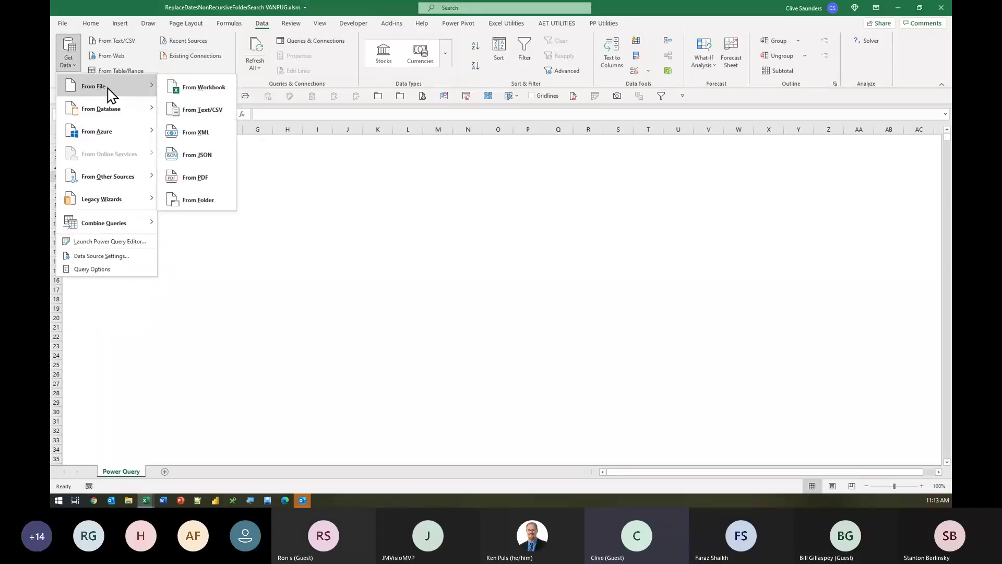
left_click(186, 201)
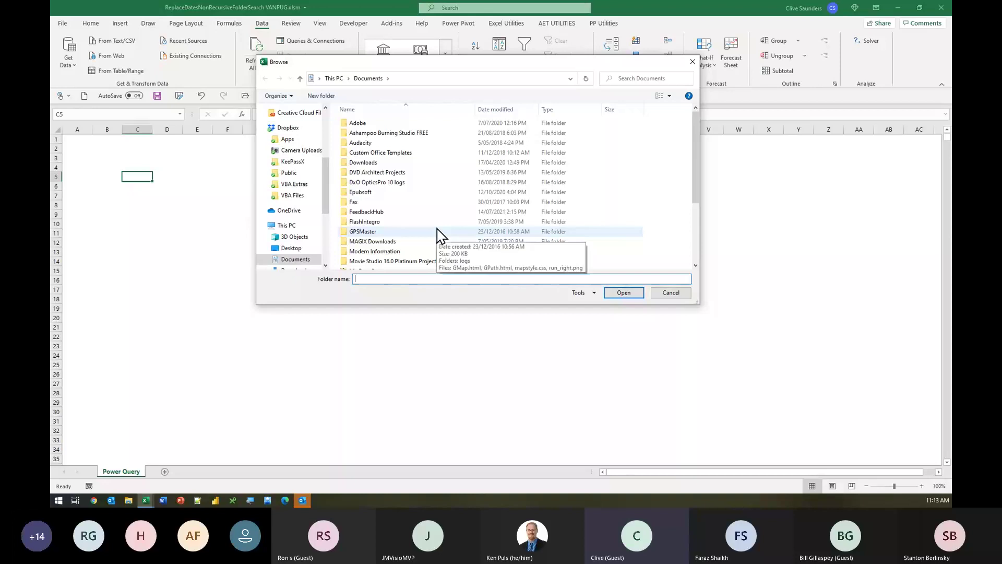
left_click_drag(325, 190, 326, 230)
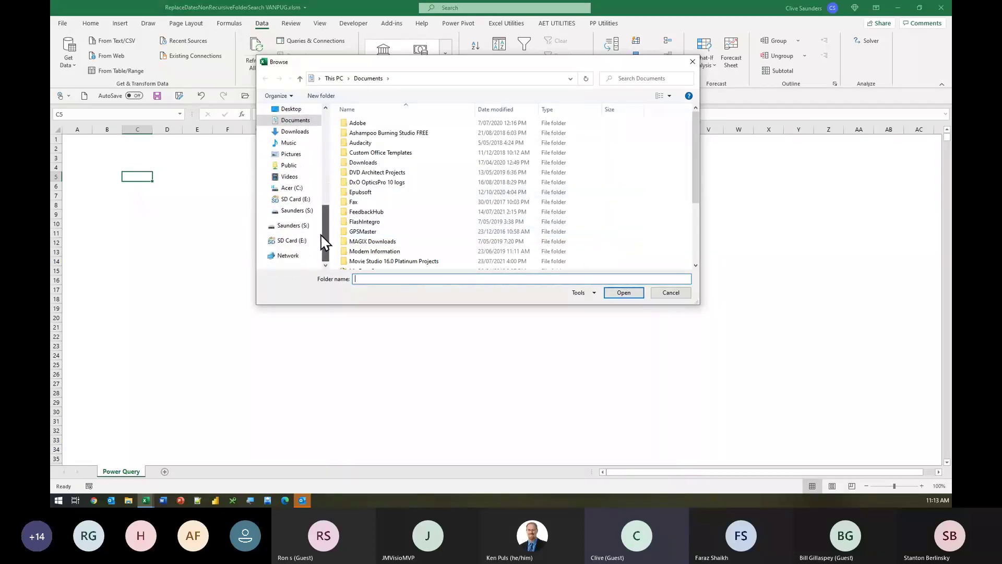
left_click(298, 200)
double_click(367, 124)
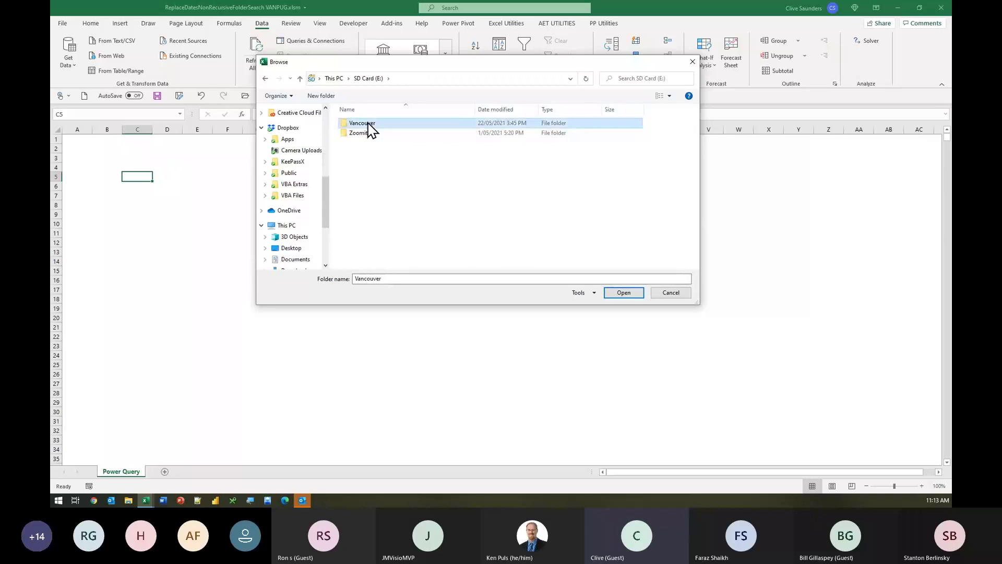
left_click(370, 123)
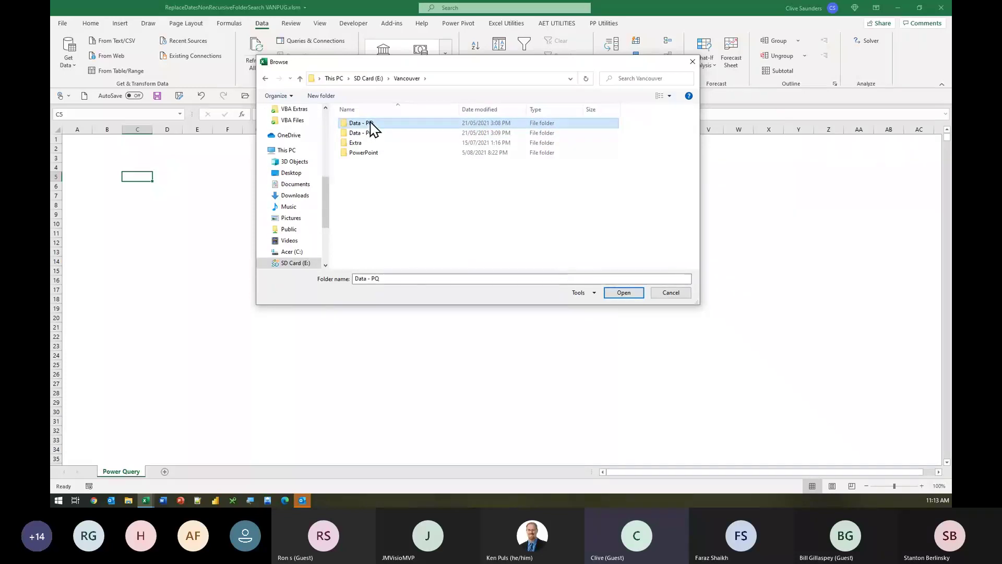
left_click(618, 293)
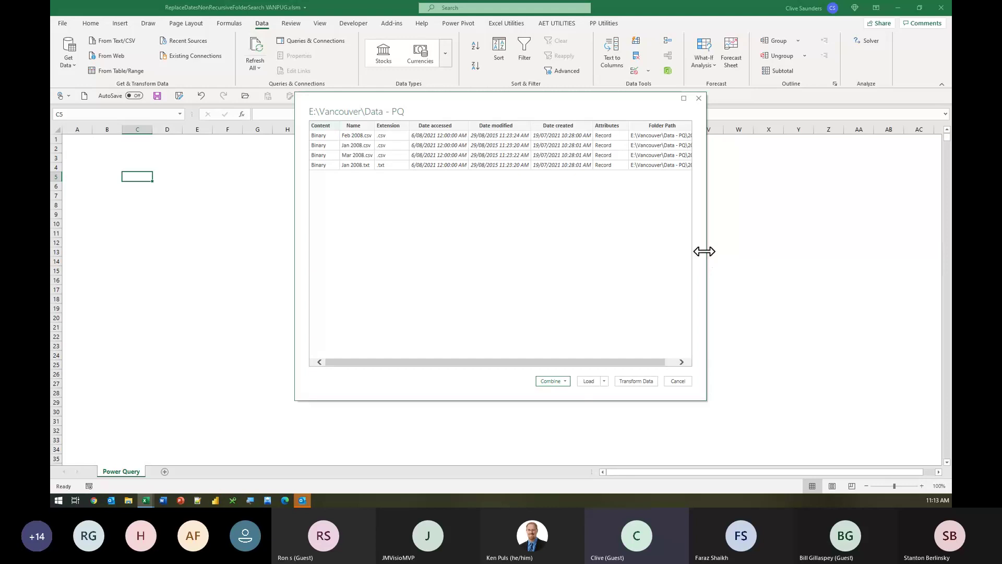
Widen the folder preview to read the full folder paths and choose to combine and transform the listed files.
left_click_drag(704, 251, 775, 240)
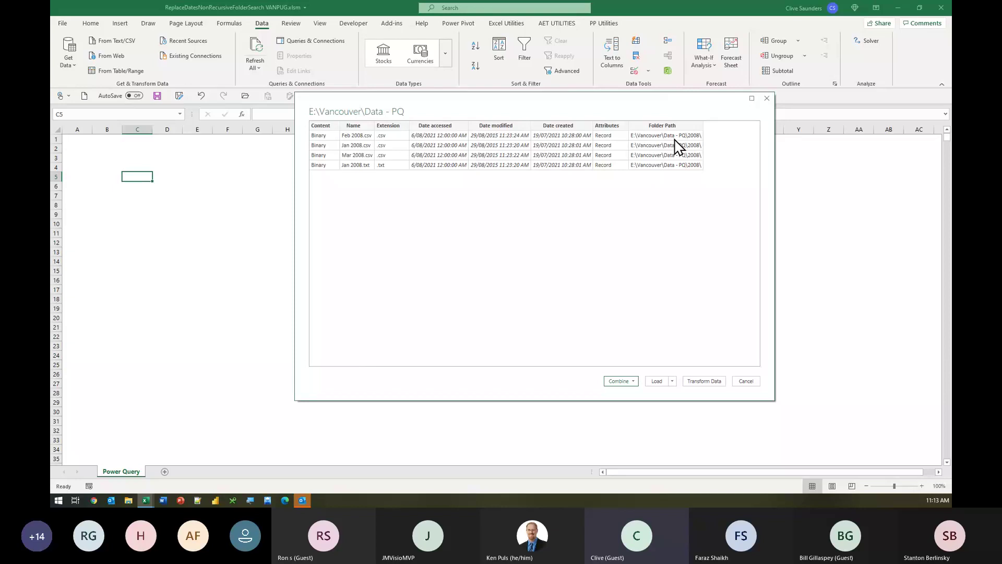
key("ctrl")
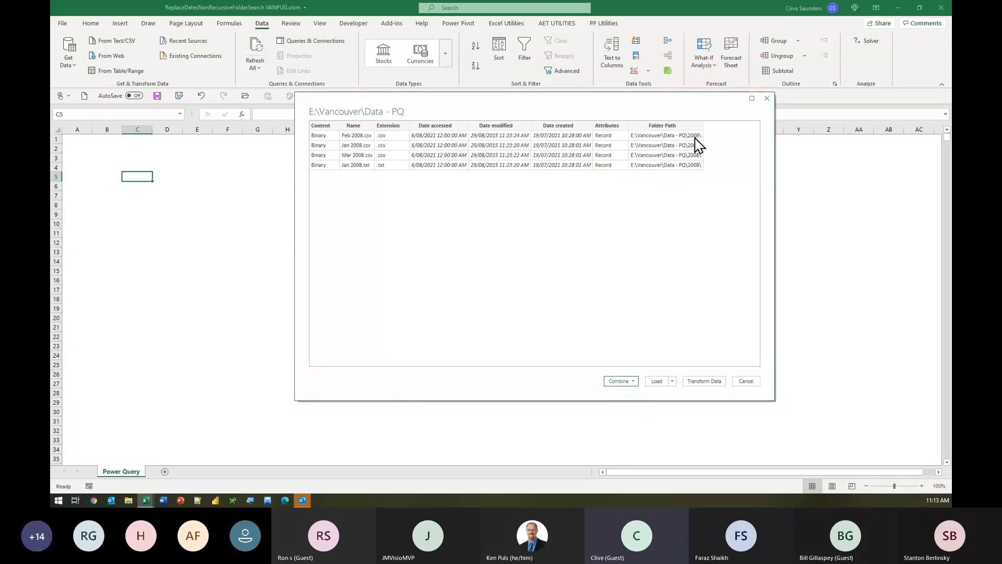
left_click(631, 384)
left_click(637, 399)
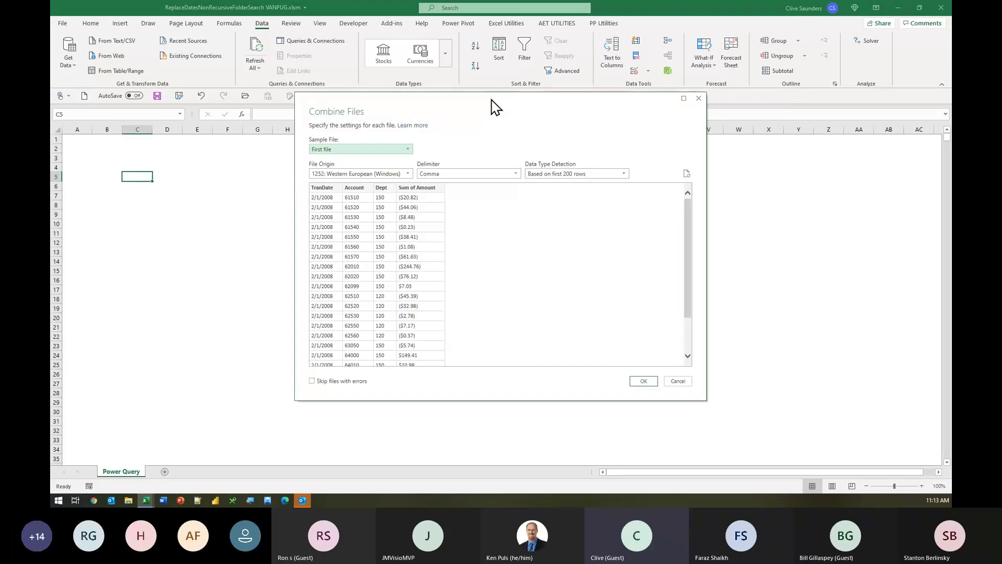
Keep First file as the sample file and confirm the Combine Files settings to open the query in Power Query Editor.
left_click_drag(492, 104, 455, 47)
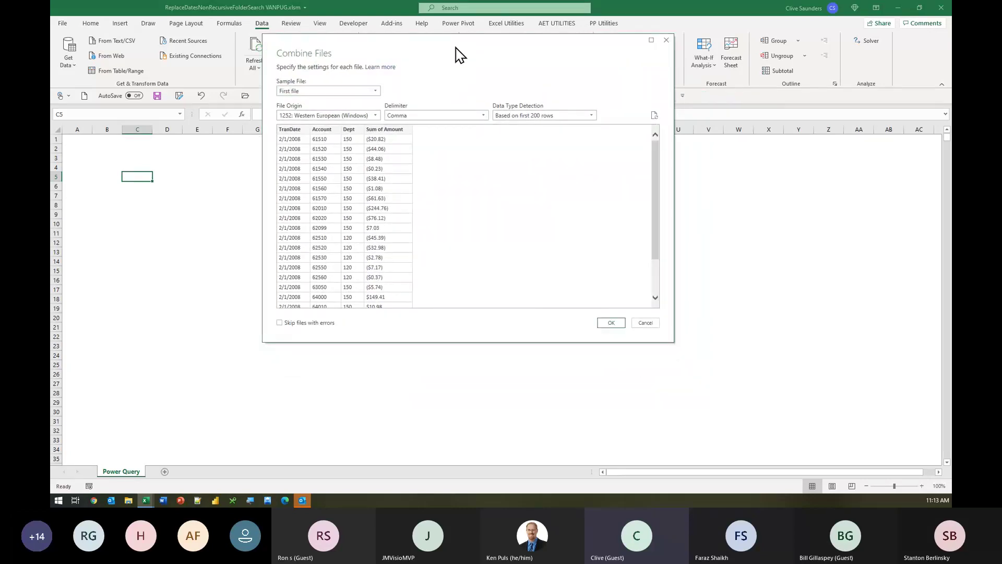
left_click(375, 93)
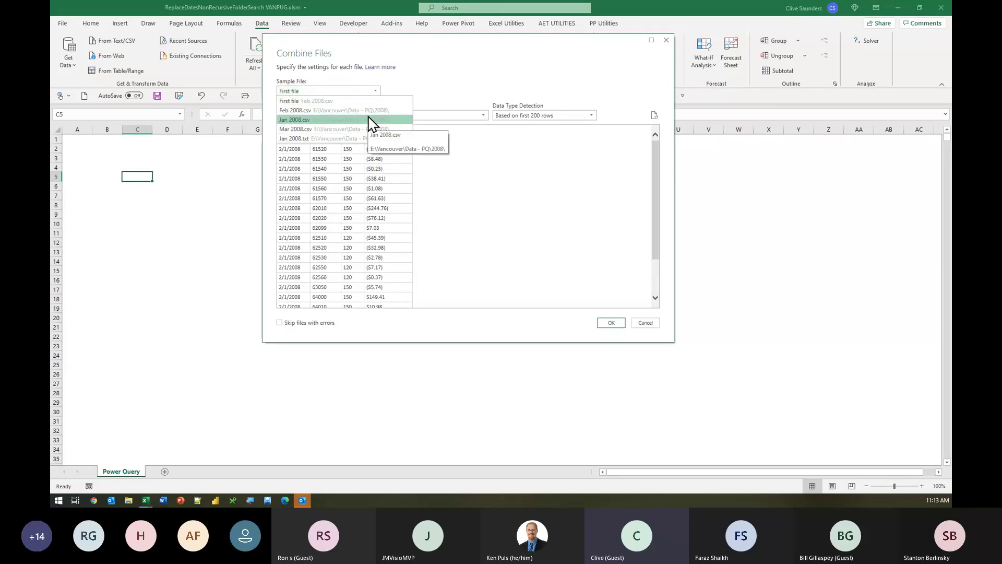
left_click(305, 101)
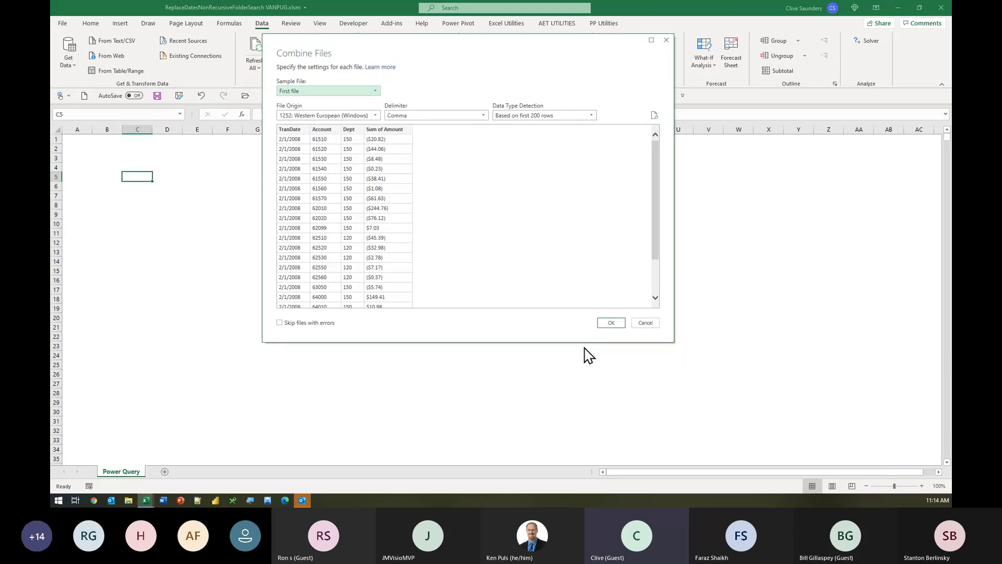
left_click(610, 323)
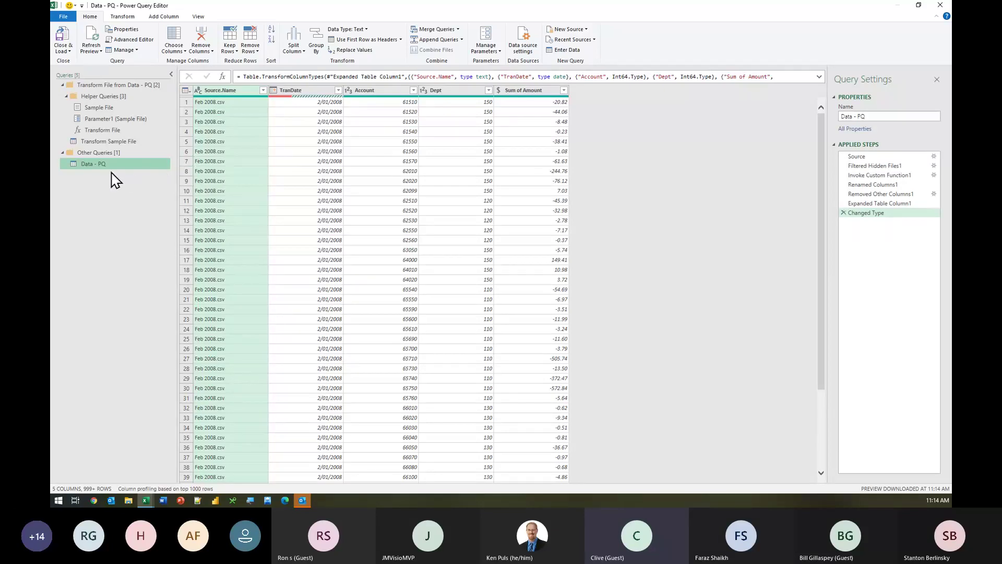
Open the Transform Sample File query.
left_click(94, 141)
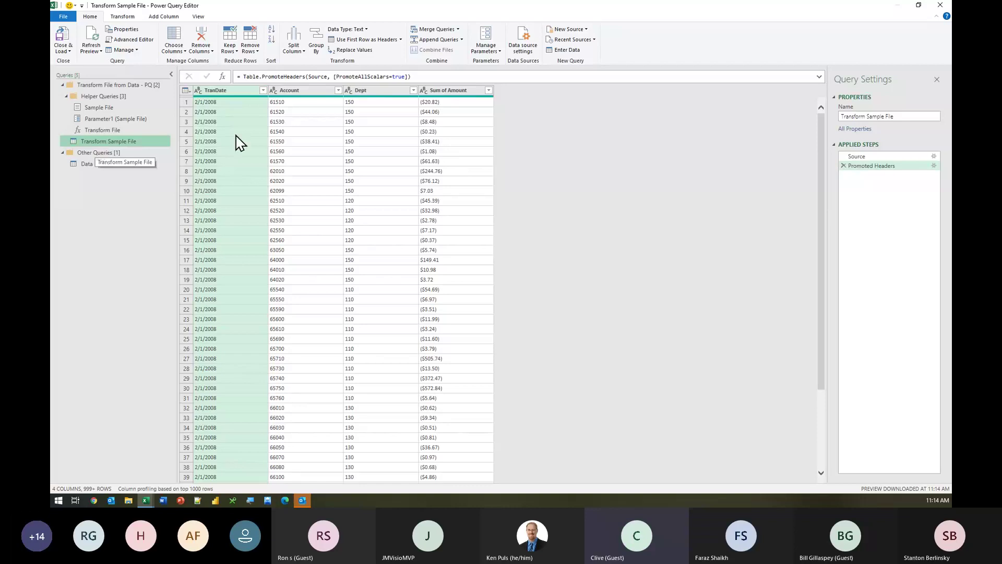
left_click(199, 90)
left_click(223, 161)
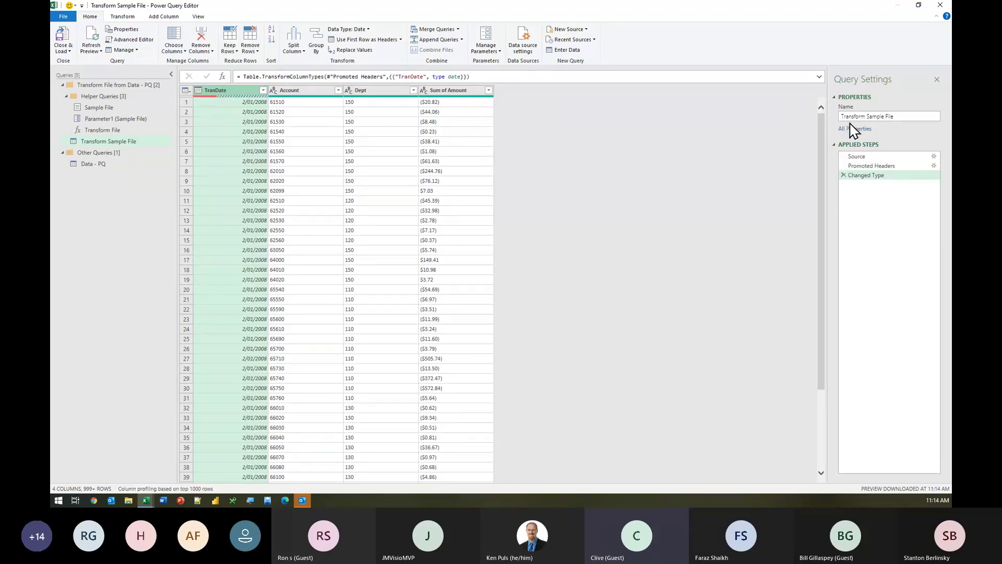
left_click(843, 175)
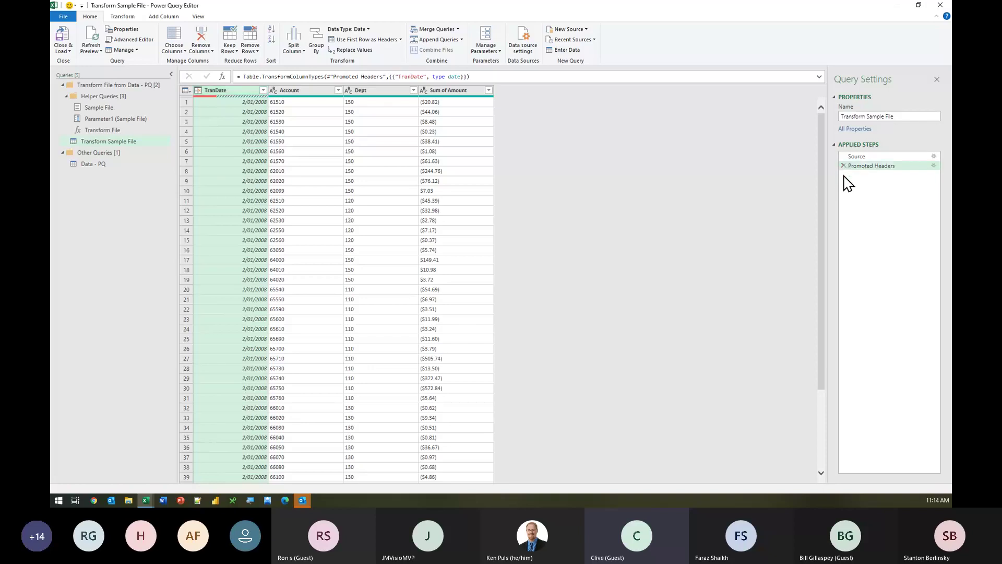
Load the full list of TranDate values in the sample file query and filter out the Grand Total rows.
left_click(263, 90)
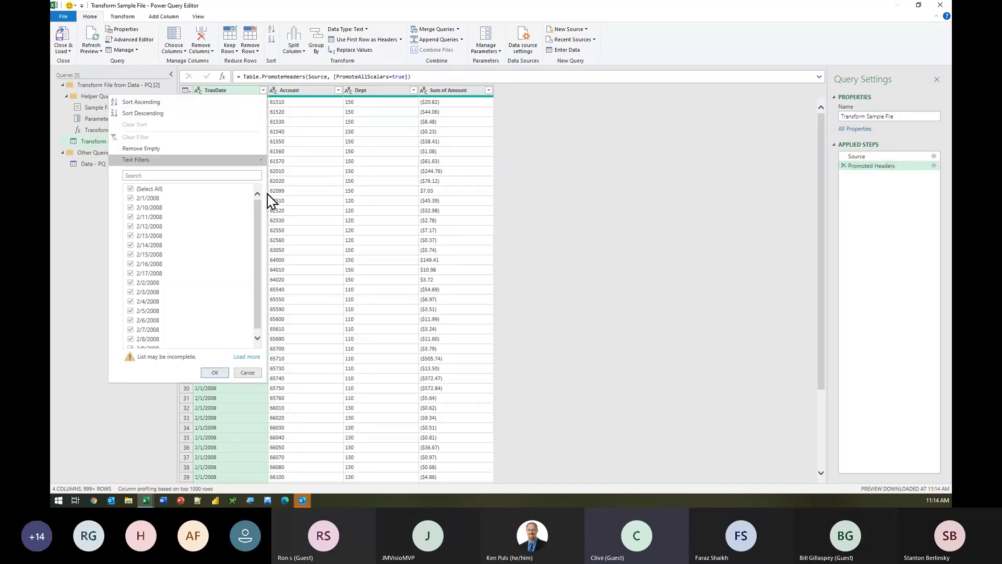
left_click(246, 357)
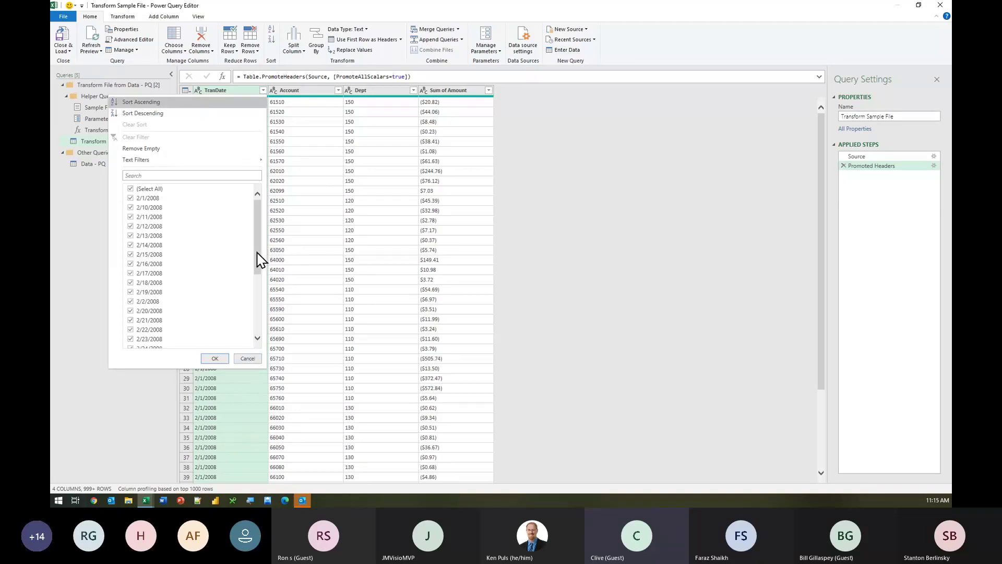
left_click_drag(257, 262, 259, 332)
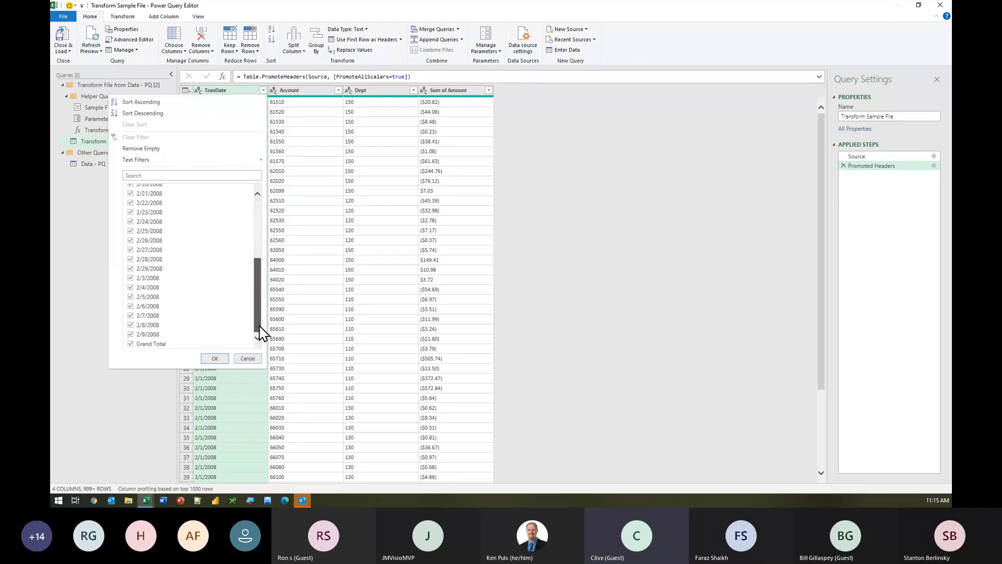
left_click(130, 343)
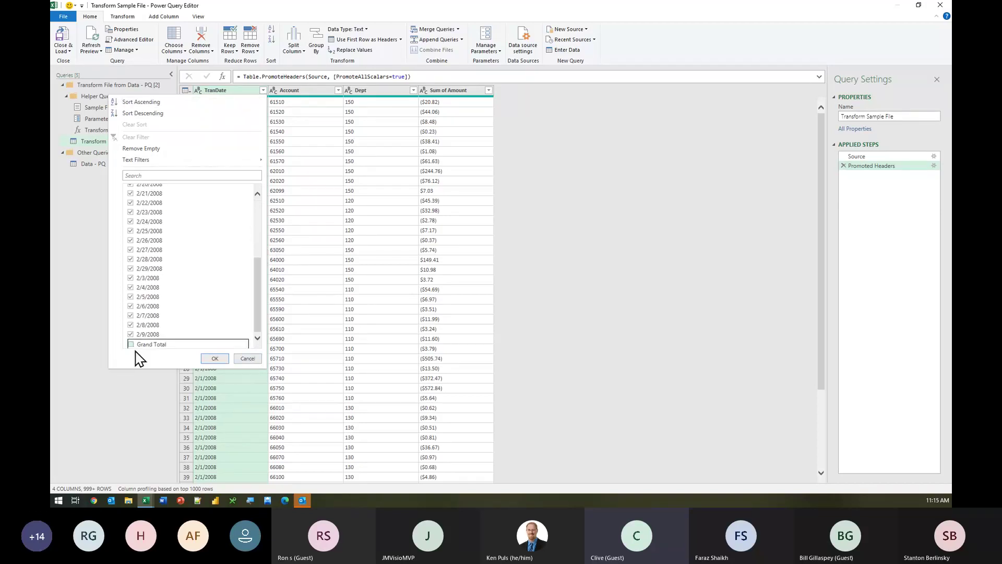
left_click(214, 359)
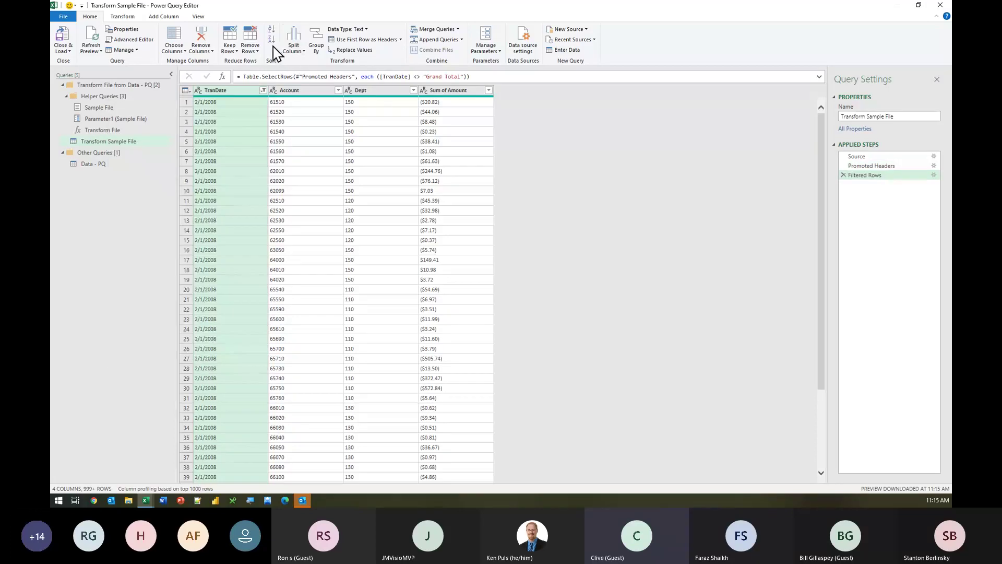
left_click(250, 48)
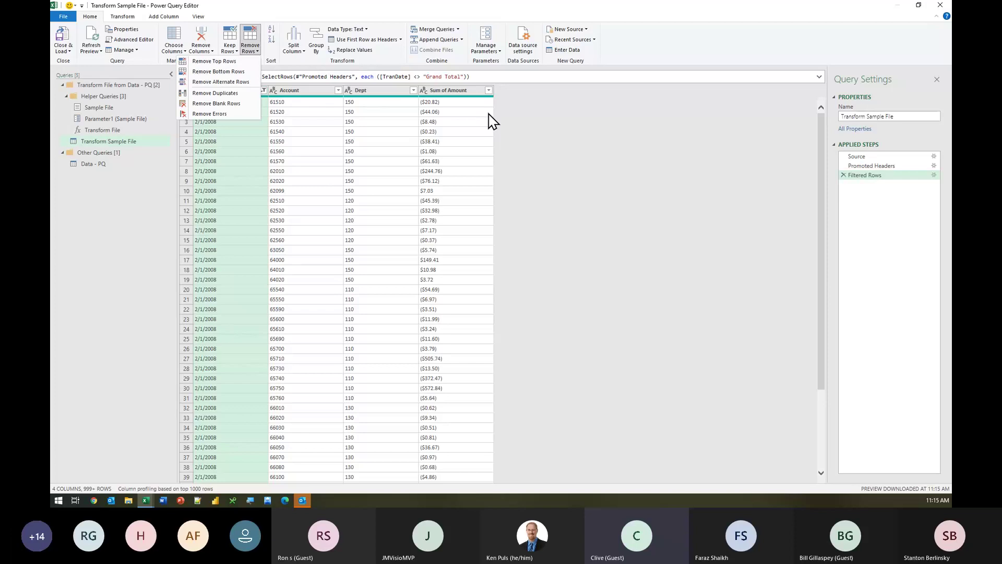
left_click(514, 132)
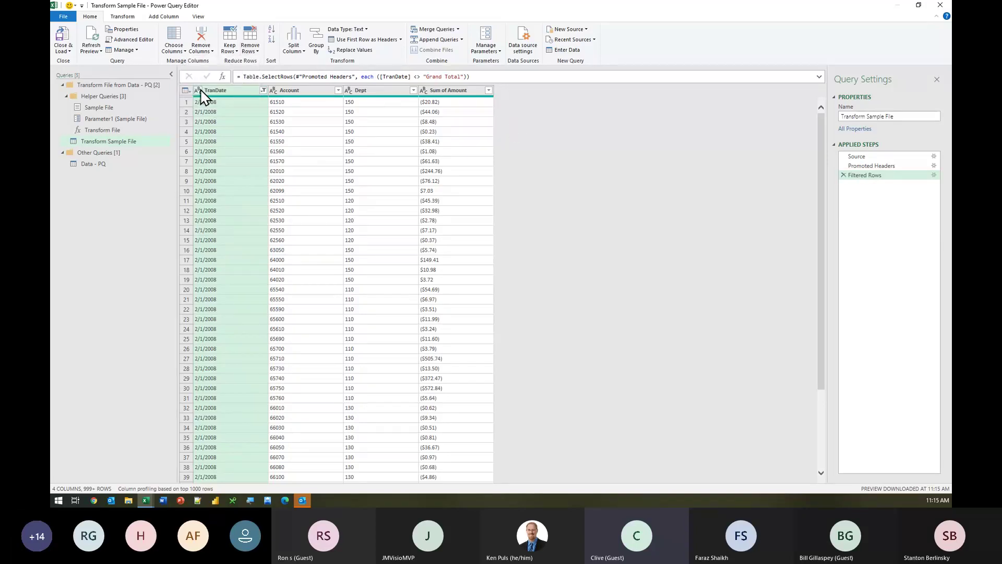
left_click(201, 94)
left_click(225, 163)
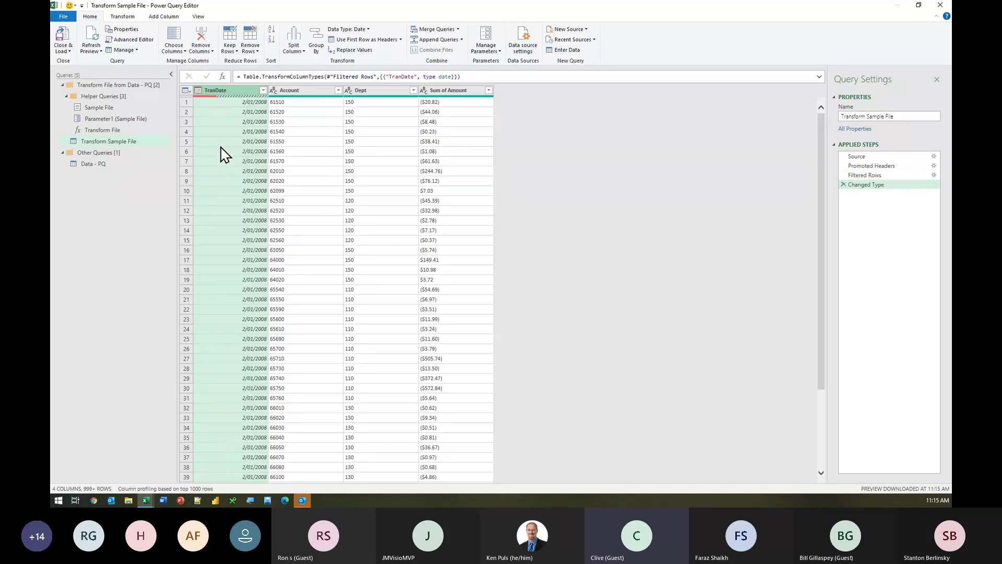
key("ctrl")
left_click(843, 185)
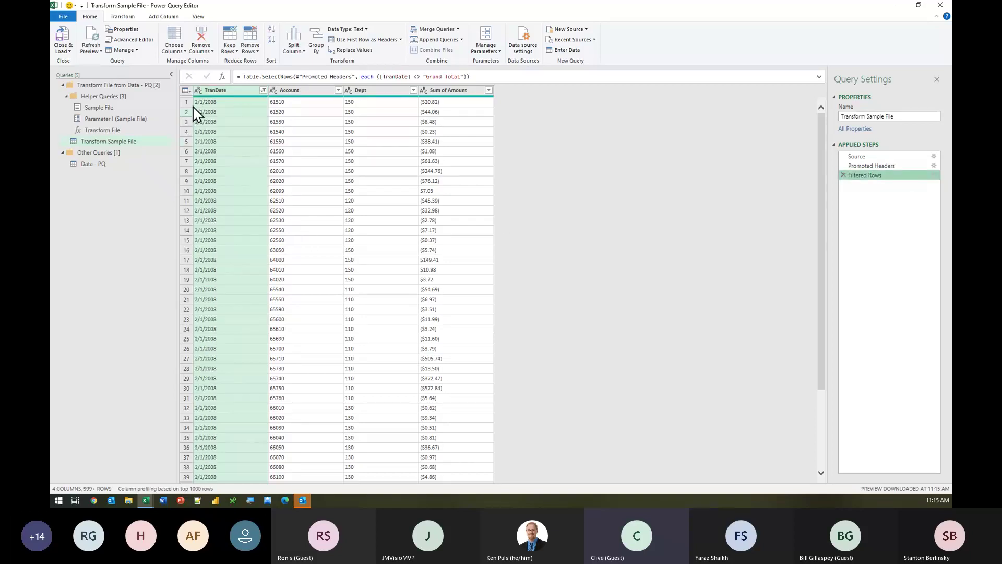
Change the TranDate column's type using locale, with data type Date and locale English (United States).
left_click(198, 90)
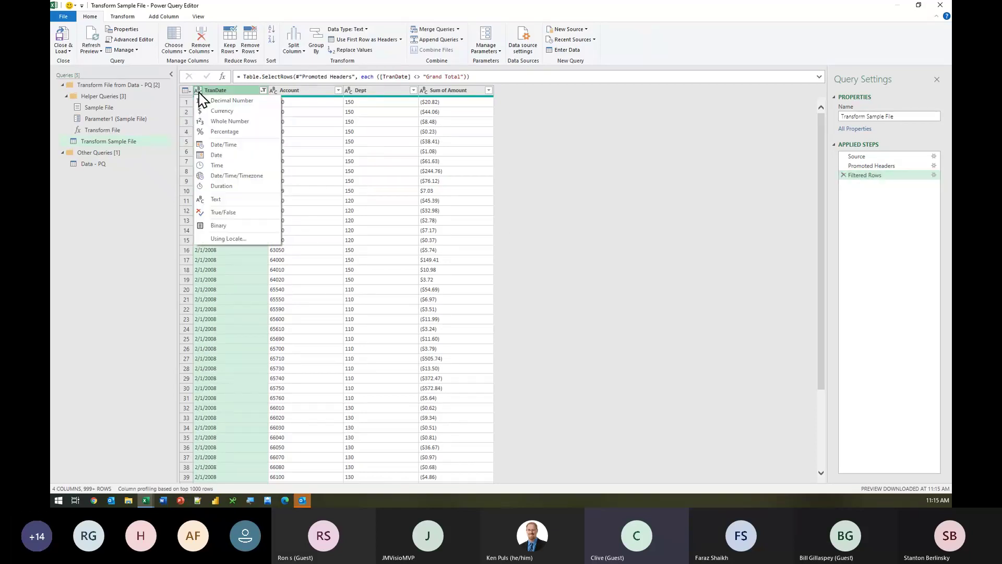
left_click(222, 239)
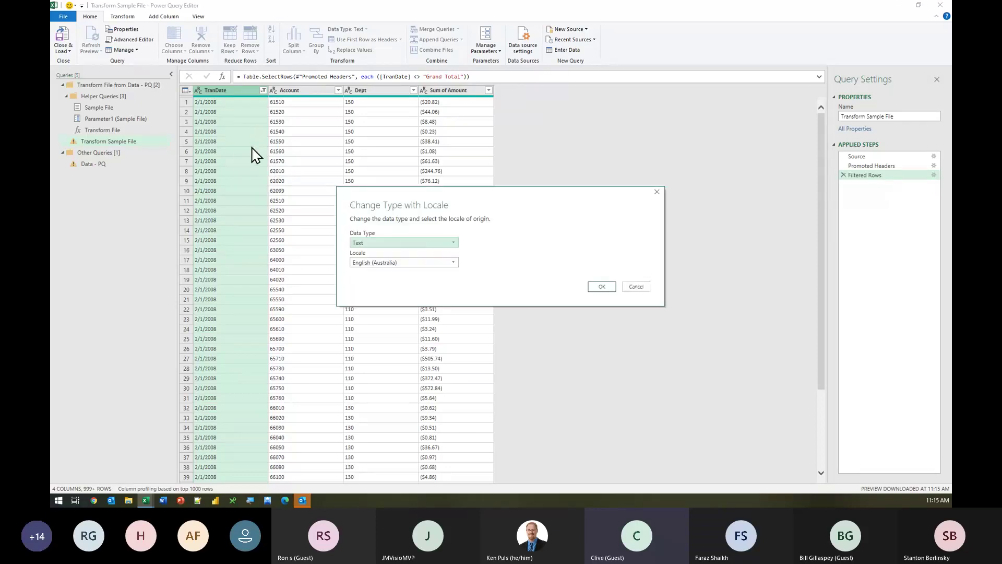
left_click(454, 243)
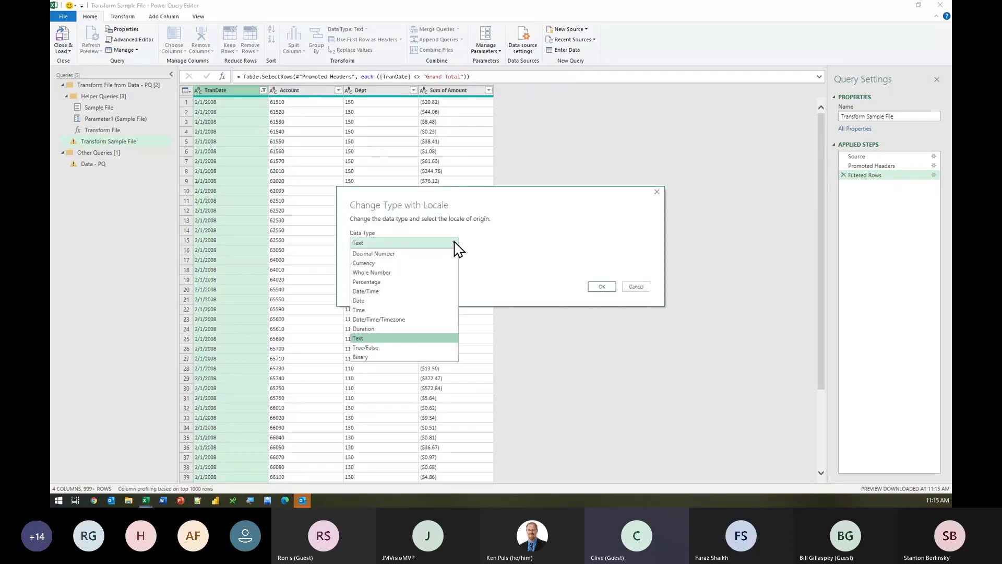
left_click(398, 300)
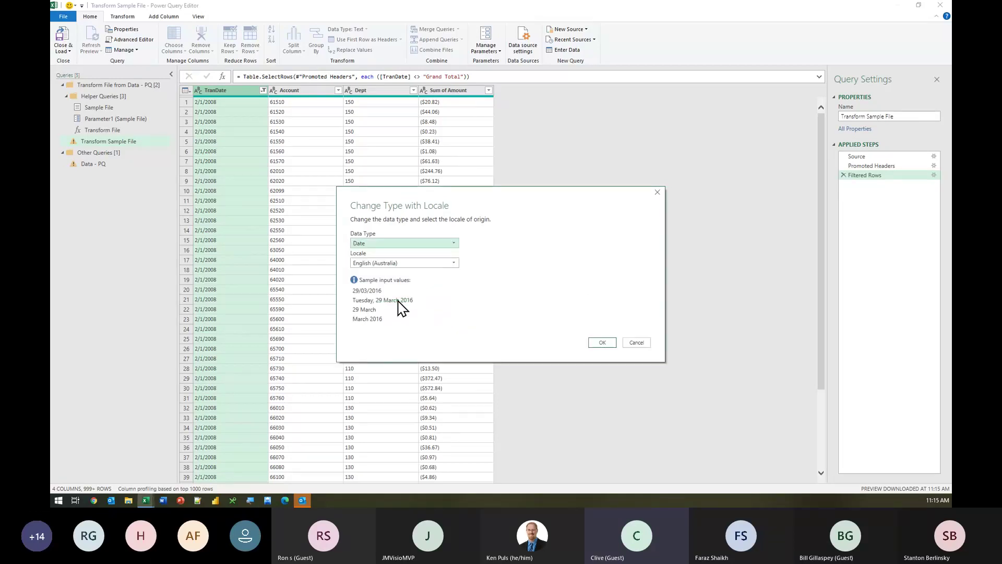
left_click(454, 263)
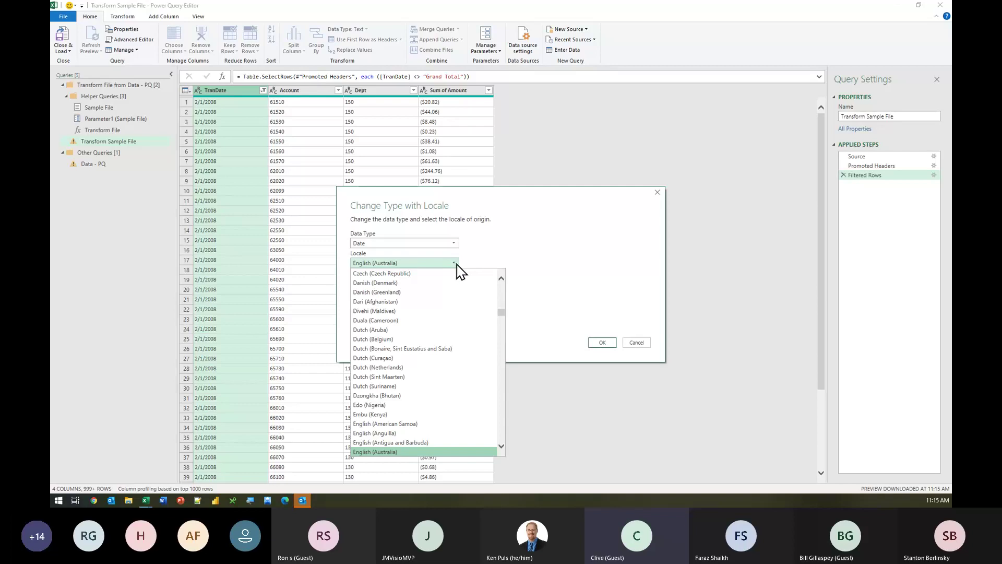
scroll(459, 271, "down", 20)
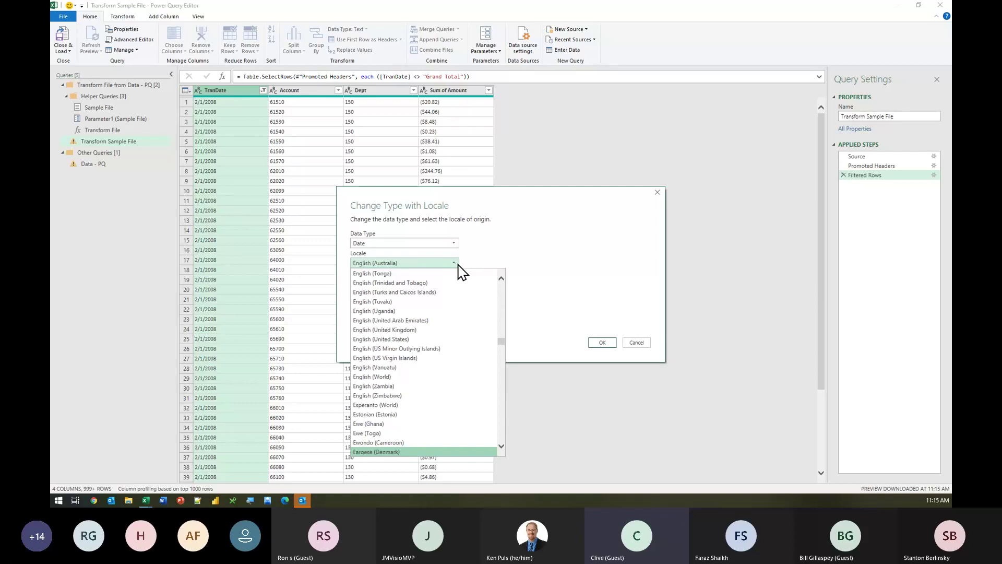
left_click(392, 340)
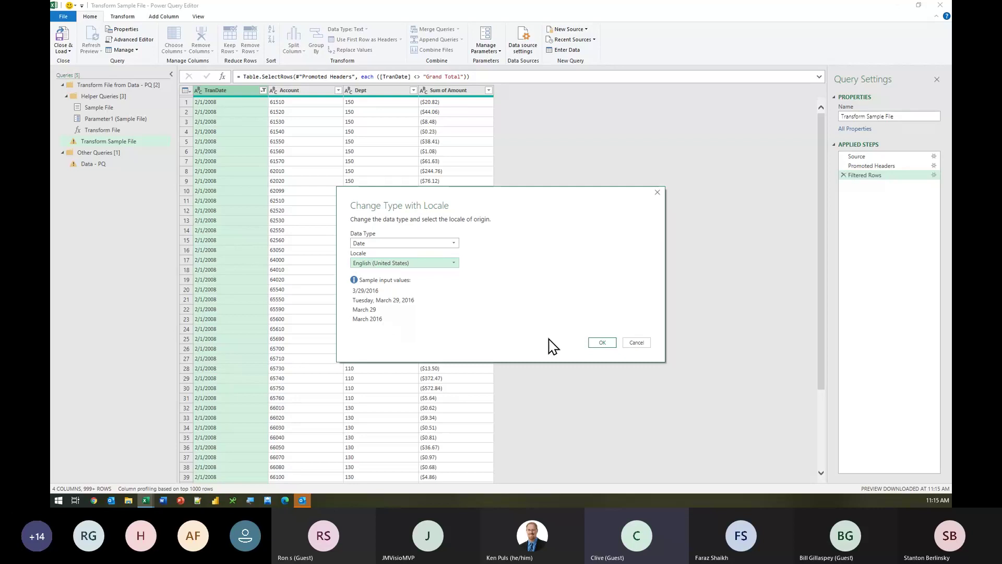
left_click(602, 343)
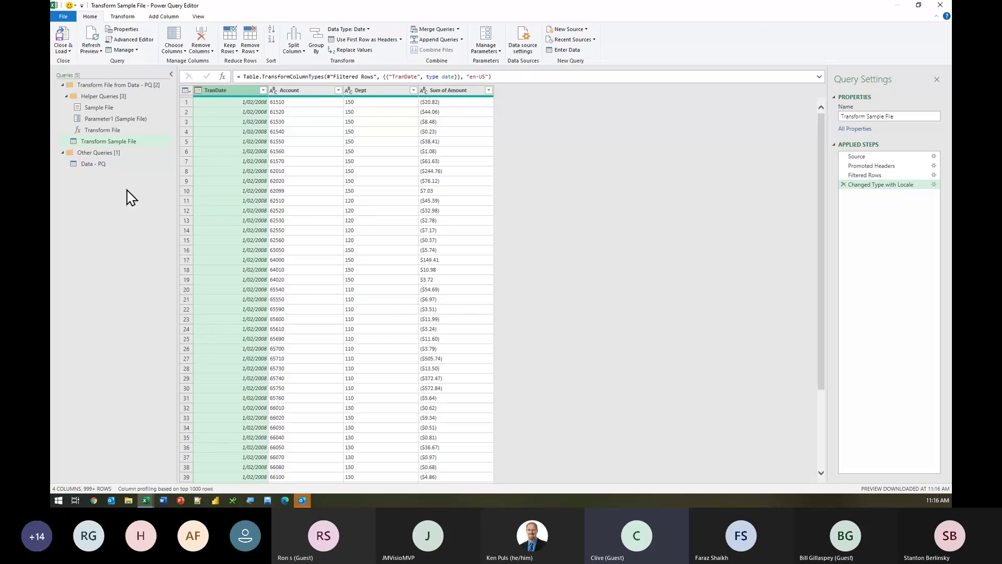
Return to the Data - PQ query and go through its applied steps from Source to Renamed Columns1.
left_click(86, 166)
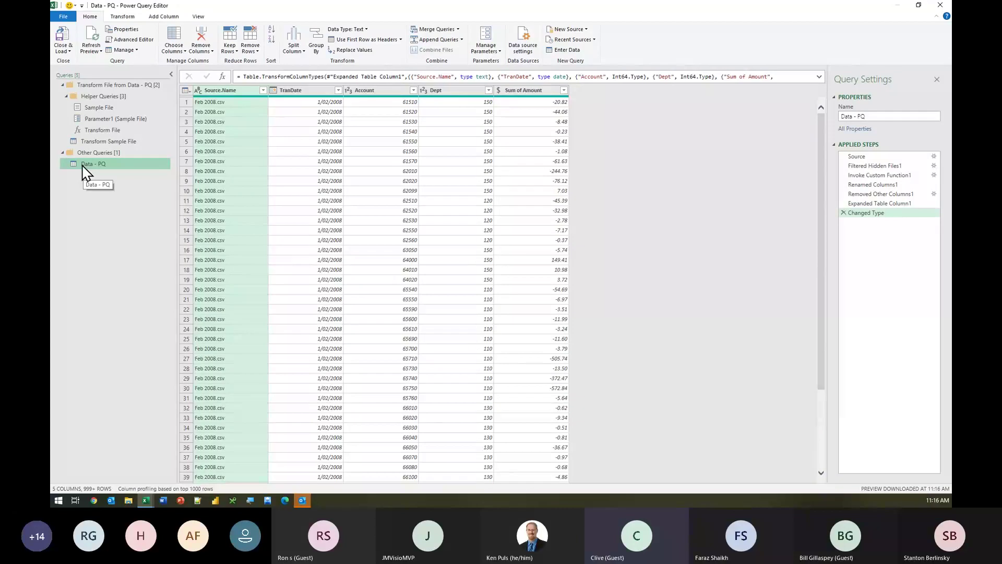
left_click(855, 157)
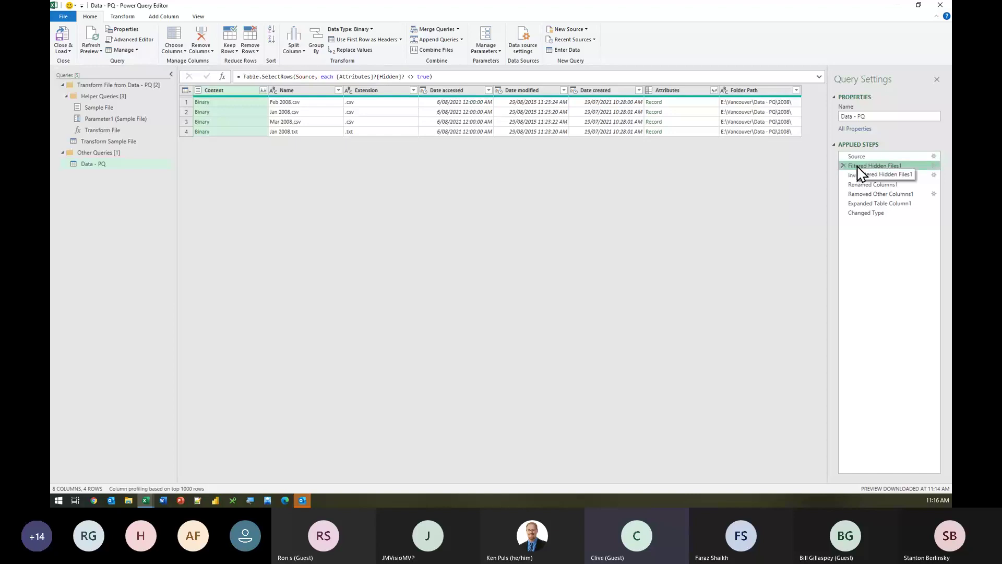
left_click(864, 175)
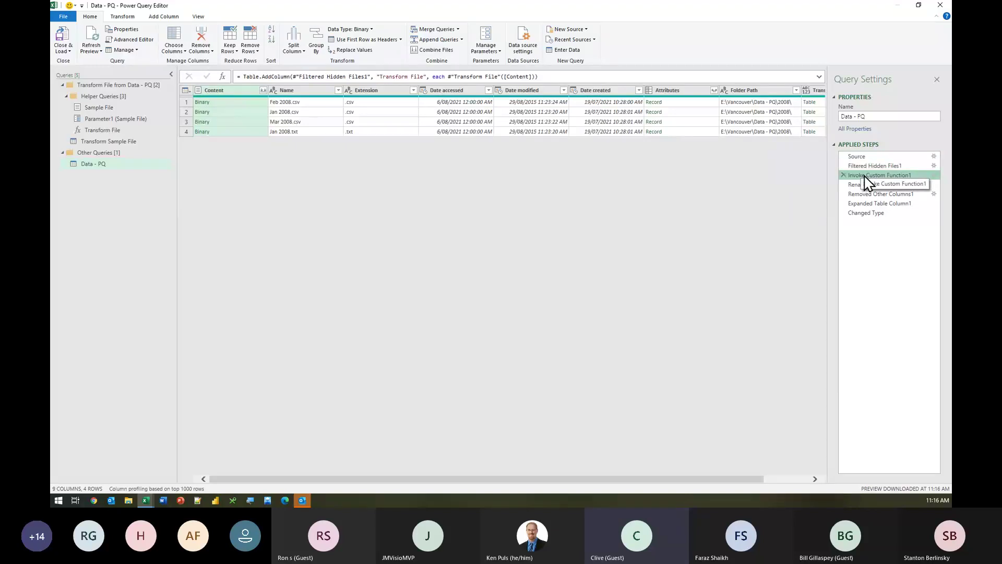
left_click(866, 186)
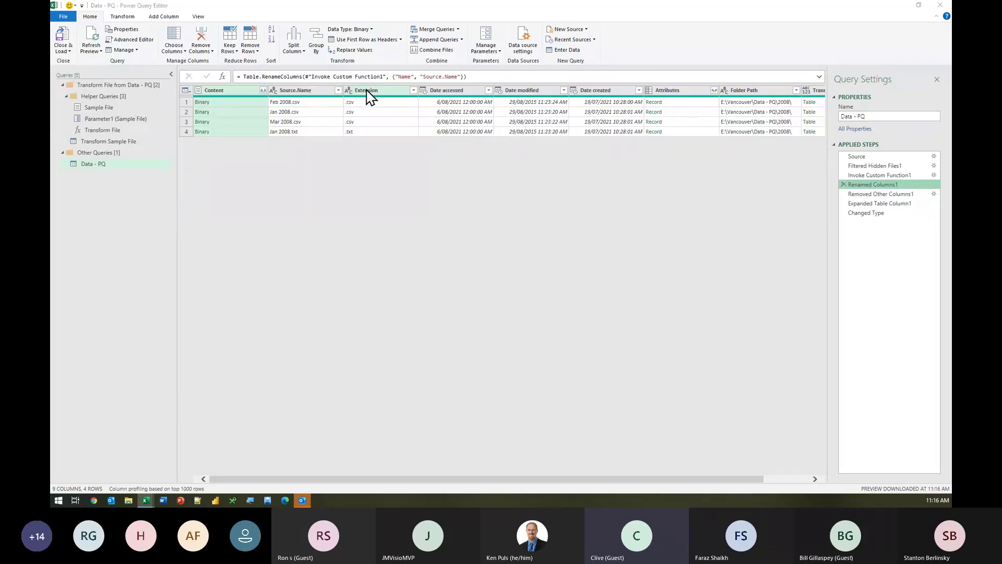
key("alt+Tab")
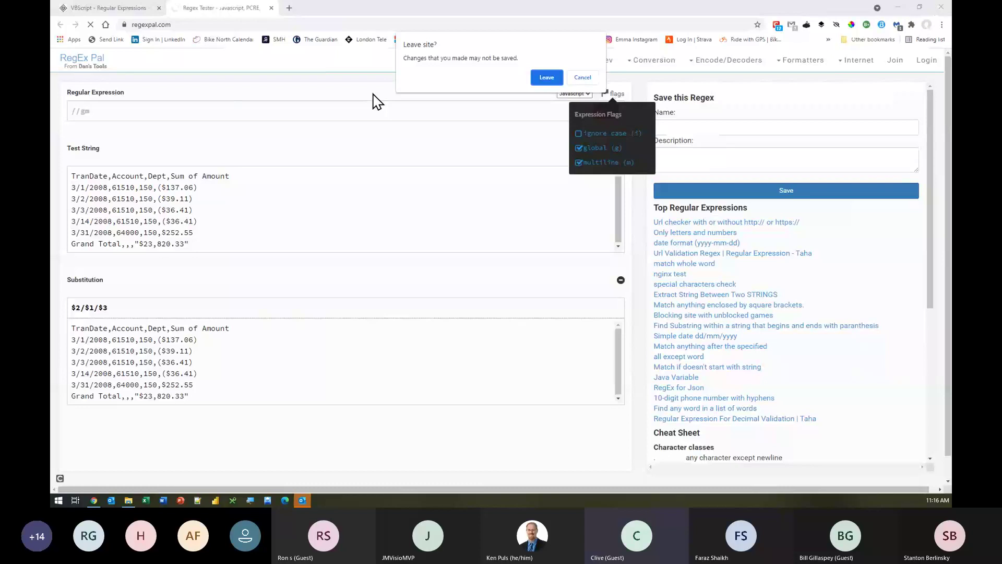
key("alt+Tab")
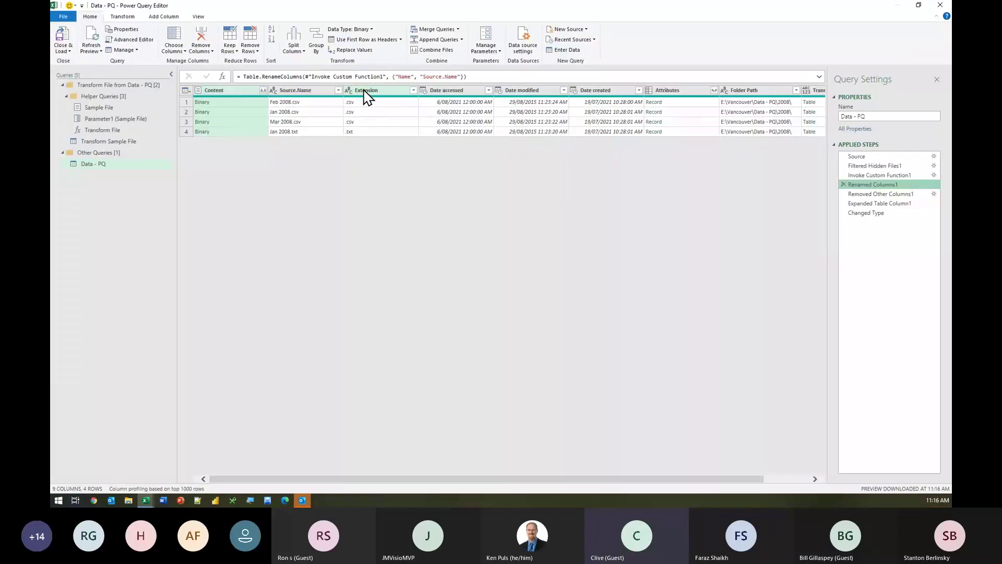
Insert a step after Renamed Columns1 that converts the Extension column to UPPERCASE.
left_click(367, 94)
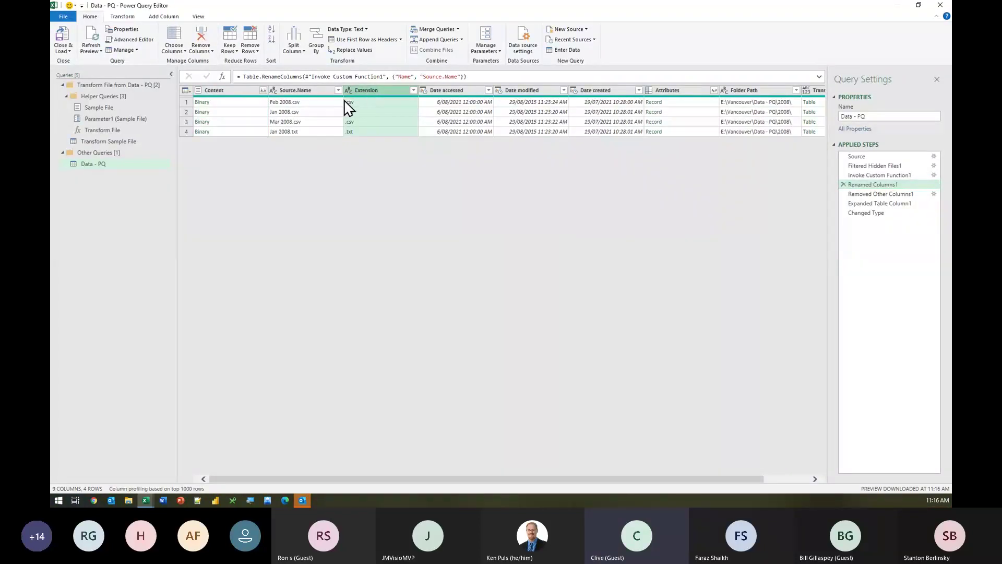
left_click(123, 17)
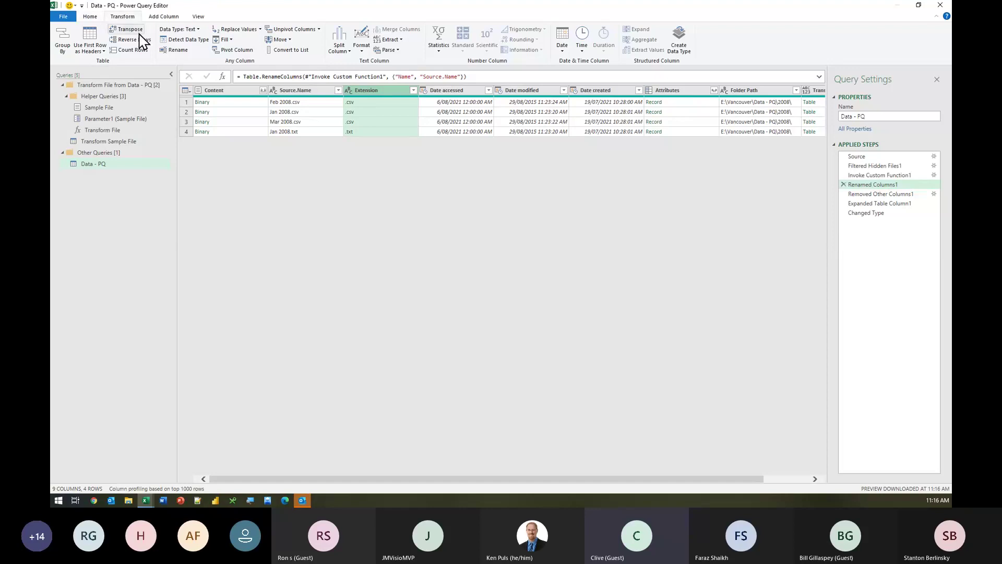
left_click(362, 50)
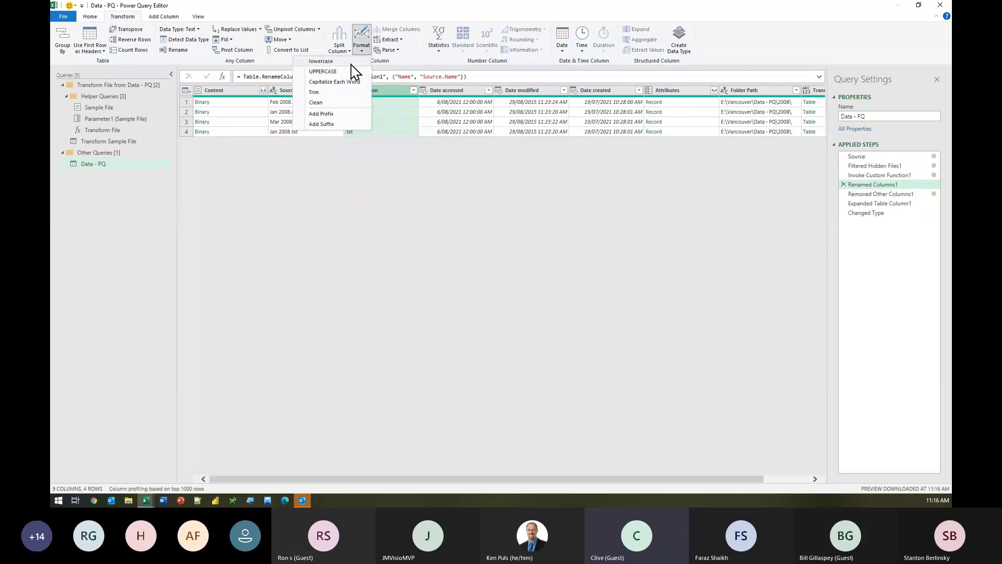
left_click(335, 72)
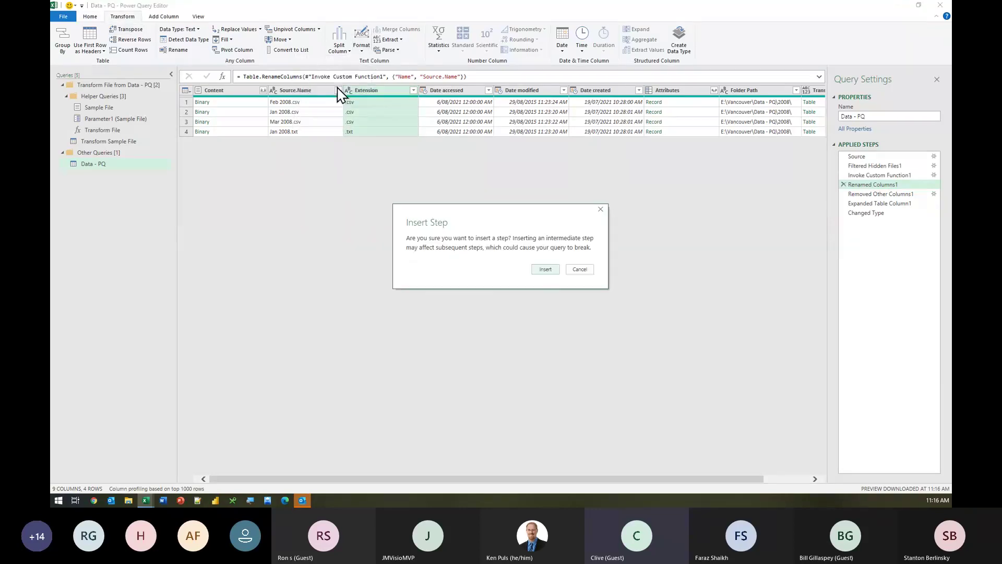
left_click(547, 271)
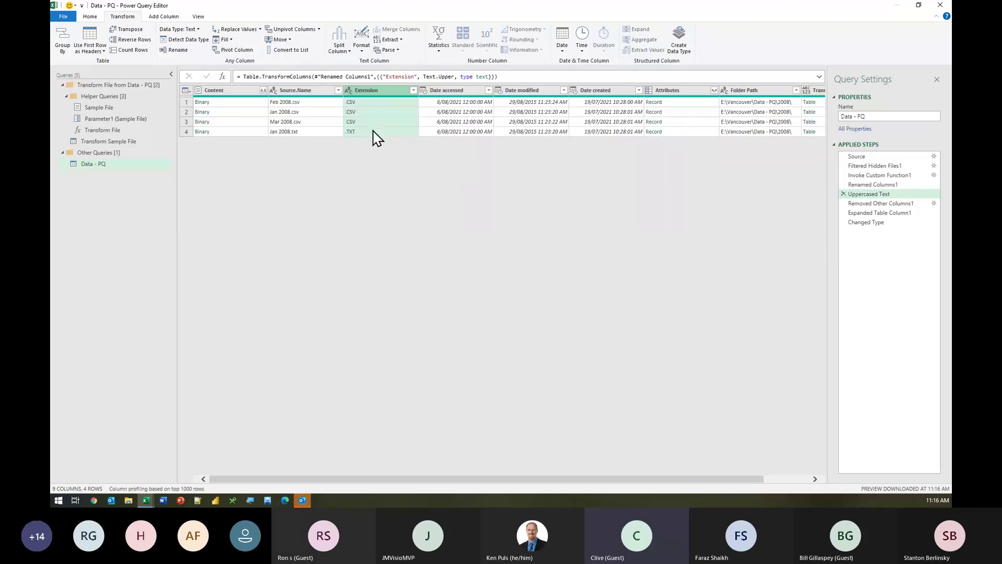
Filter the Extension column to exclude .TXT so only .CSV files remain, and view the Removed Other Columns1 step.
left_click(413, 92)
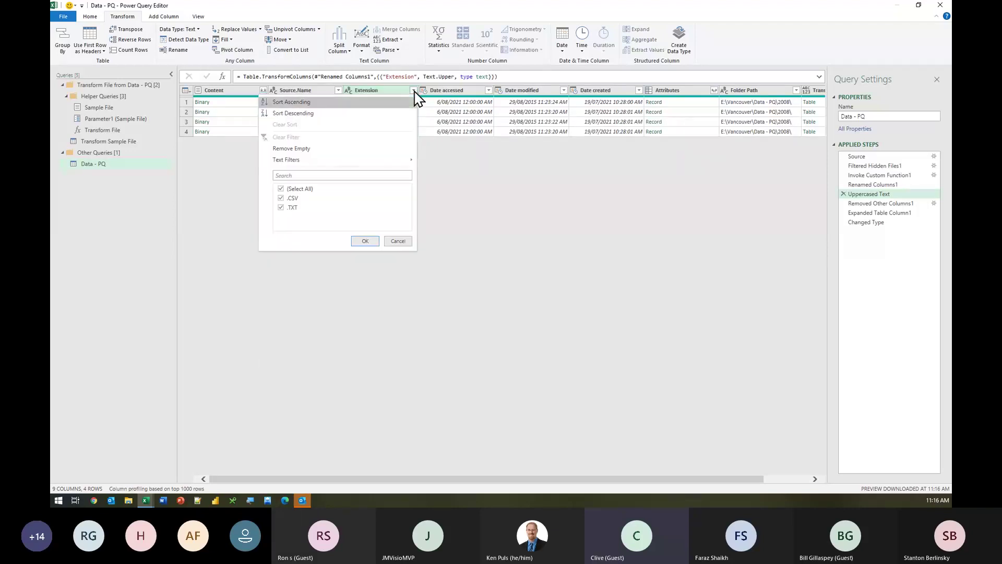
left_click(281, 208)
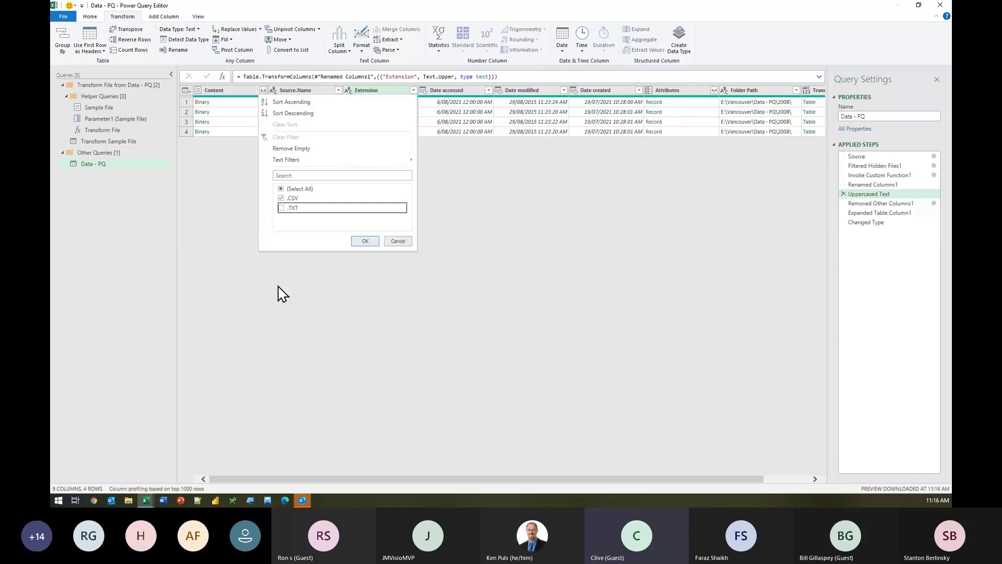
left_click(365, 241)
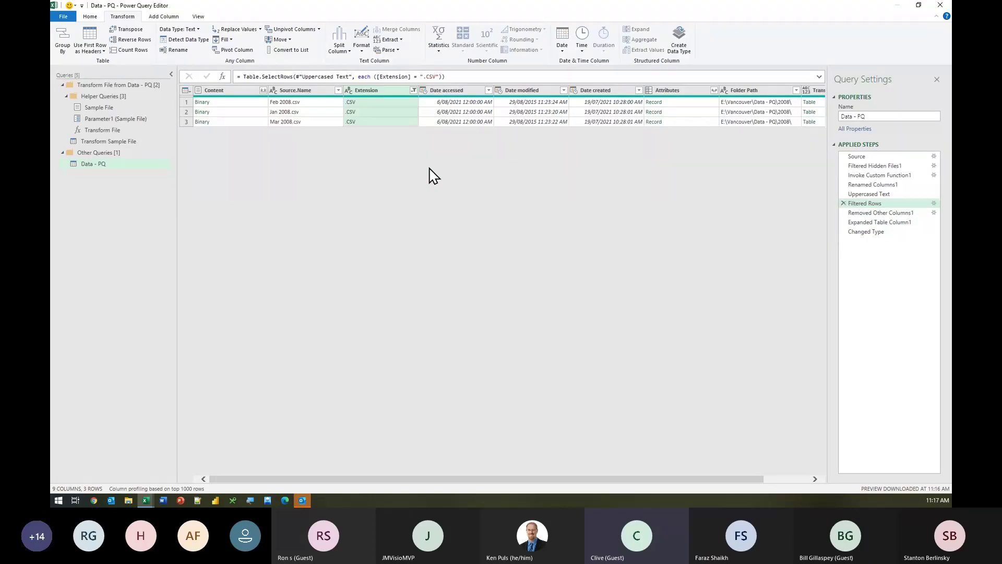
left_click(855, 214)
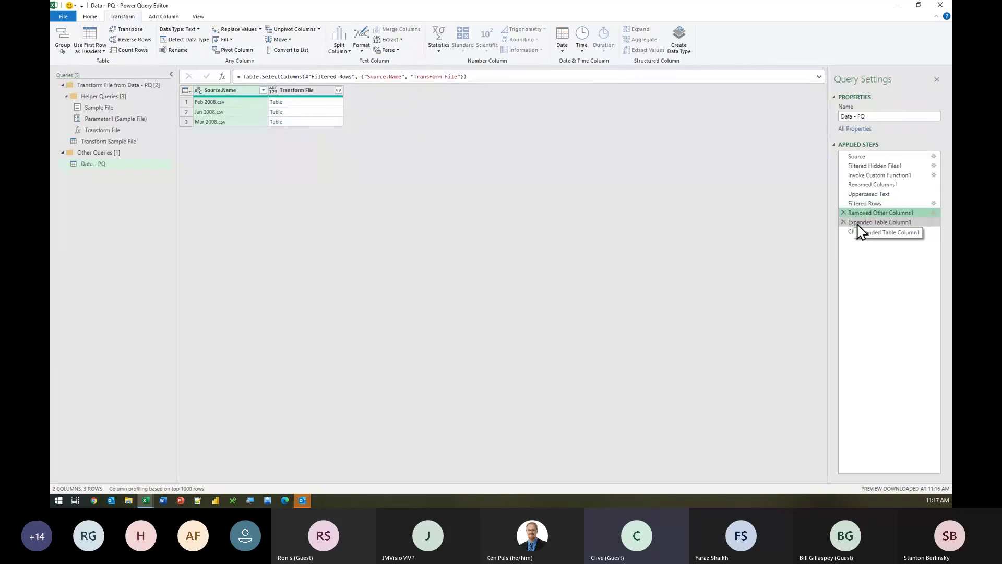
Try removing the Source.Name column between the Expanded Table Column1 and Changed Type steps, and delete that inserted step again.
left_click(859, 222)
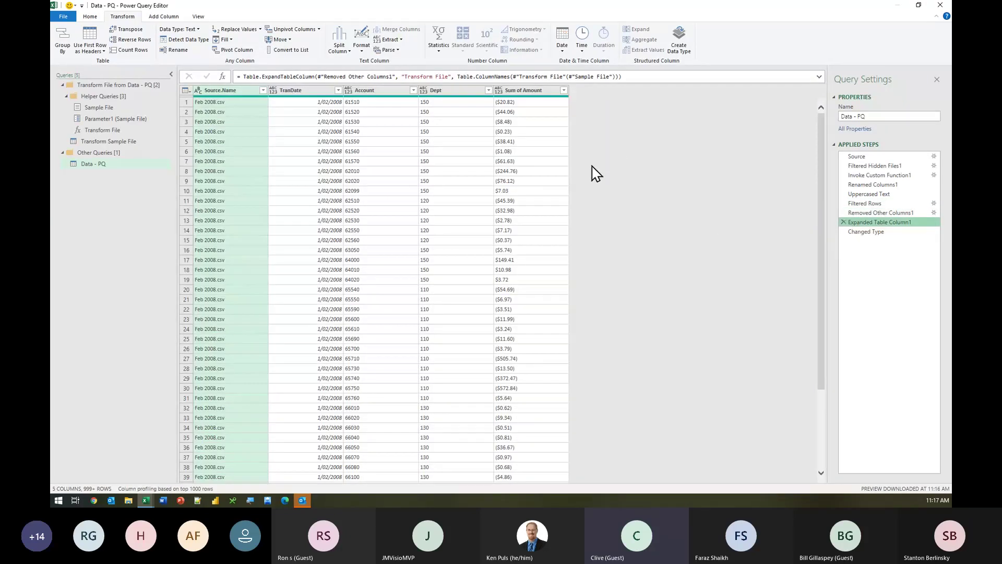
right_click(213, 93)
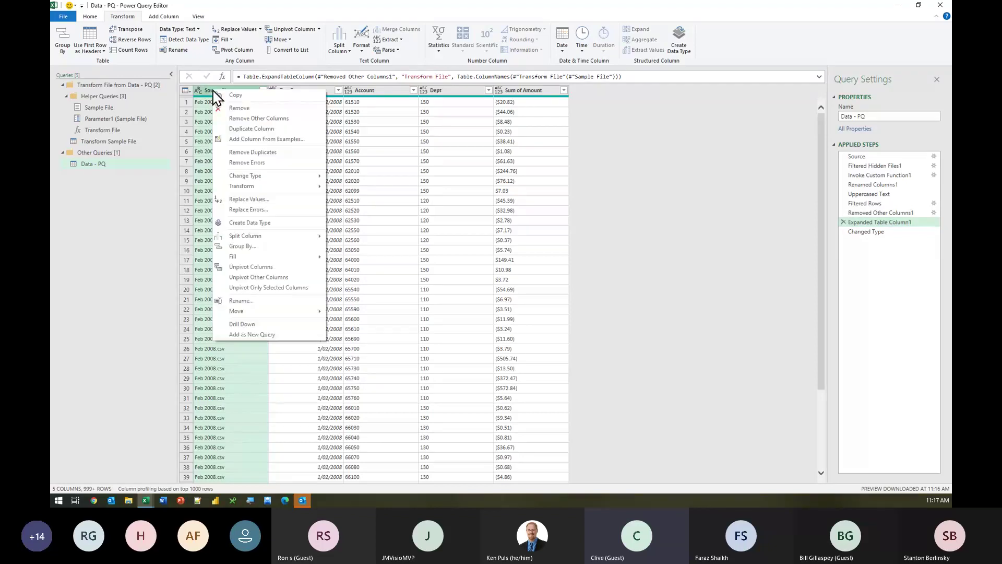
left_click(230, 109)
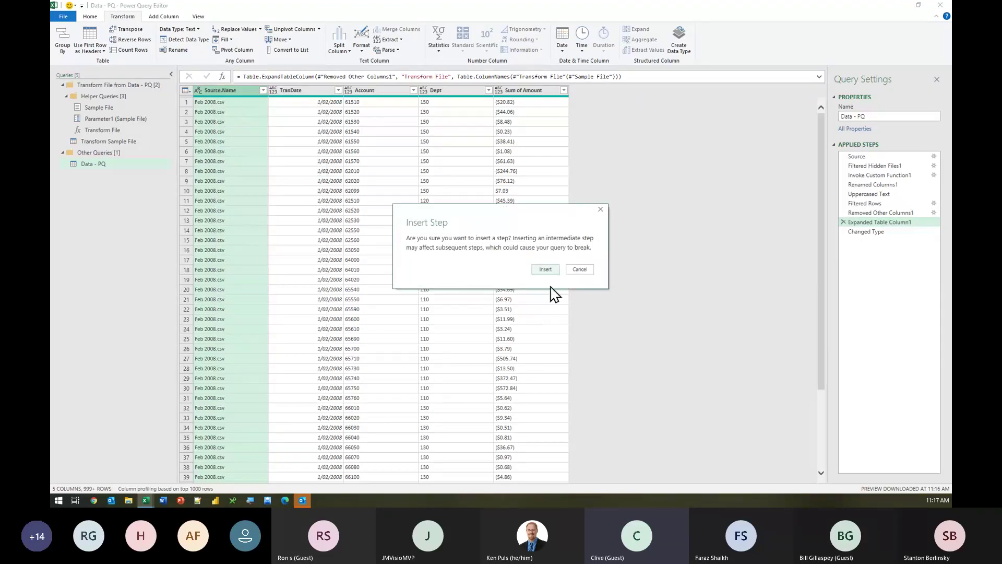
left_click(556, 268)
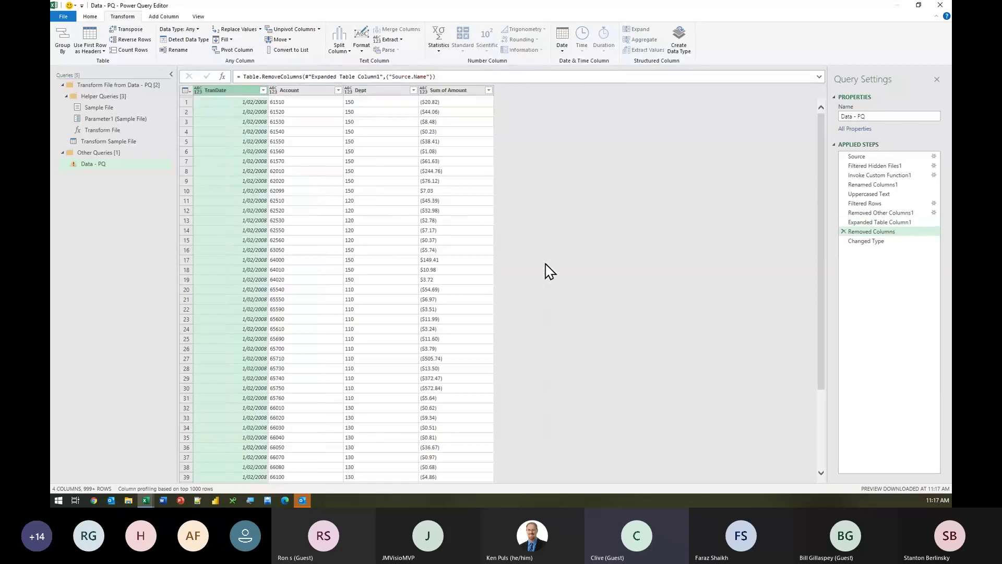
left_click(860, 242)
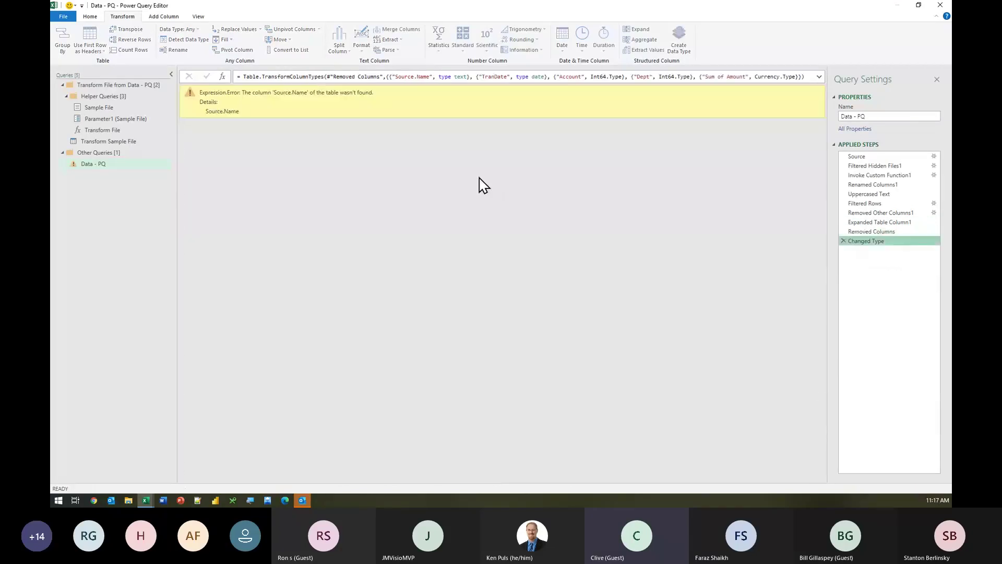
left_click(844, 232)
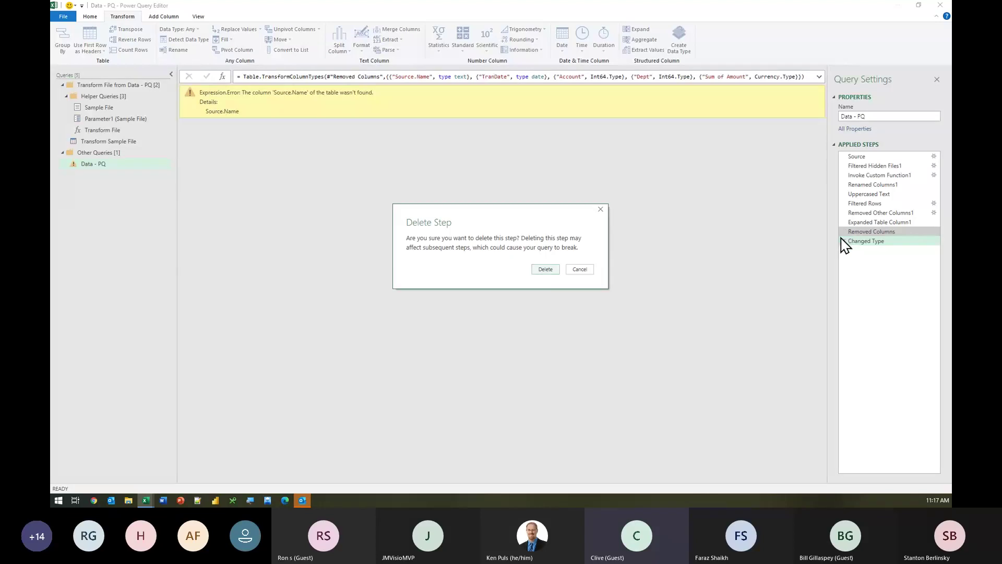
left_click(543, 268)
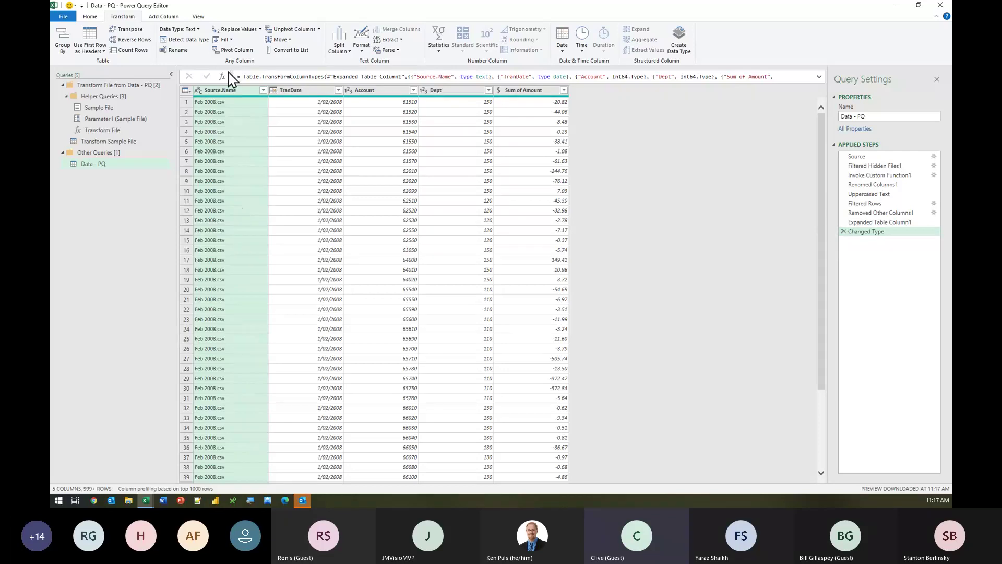
Remove the Source.Name column after the Changed Type step and rename the Sum of Amount column to Amount.
right_click(225, 97)
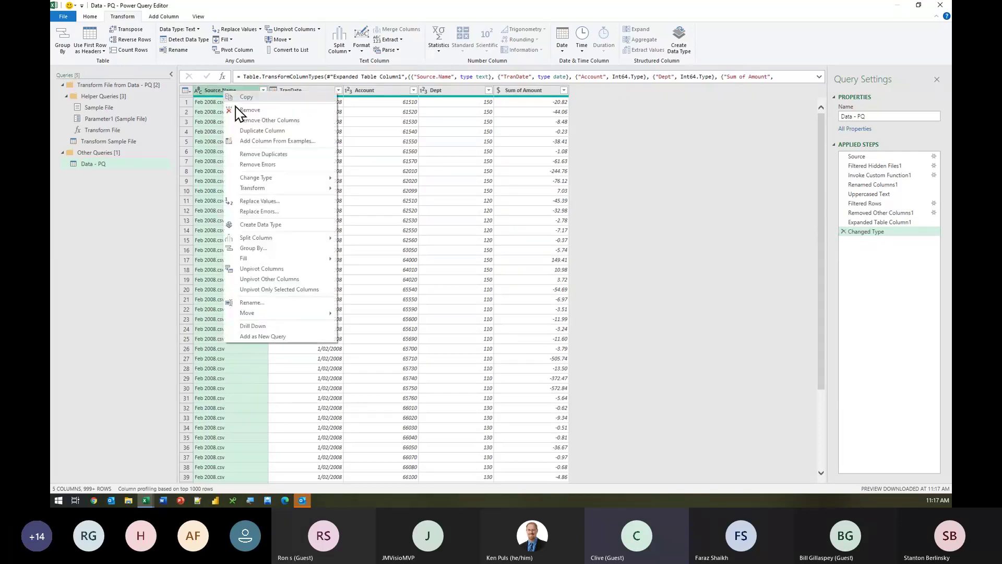
left_click(211, 109)
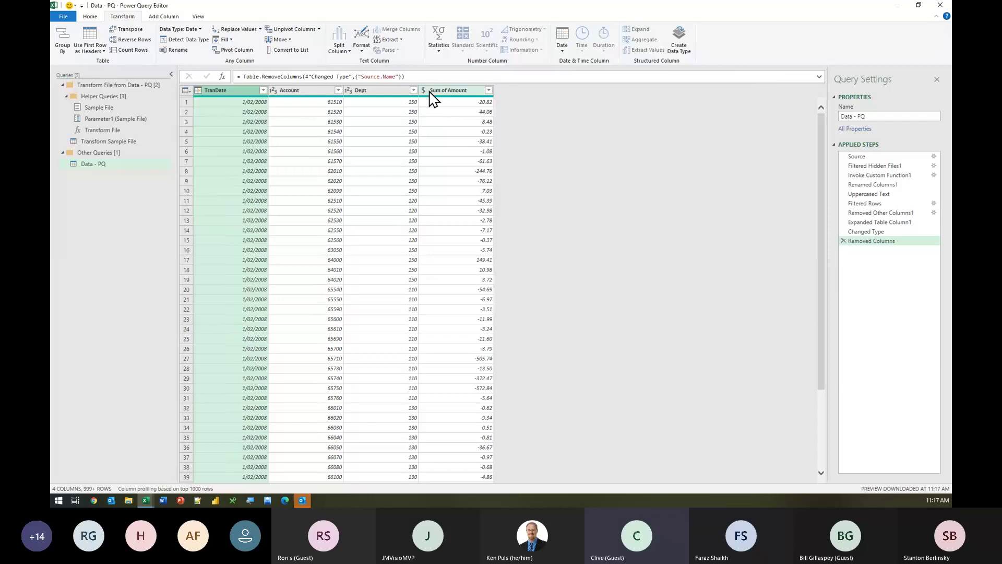
left_click(438, 92)
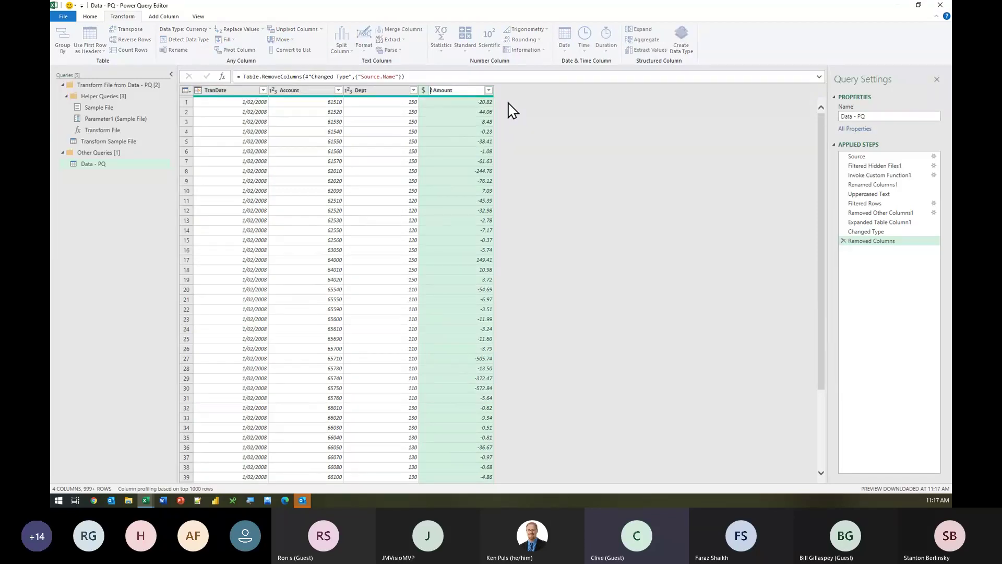
key("Return")
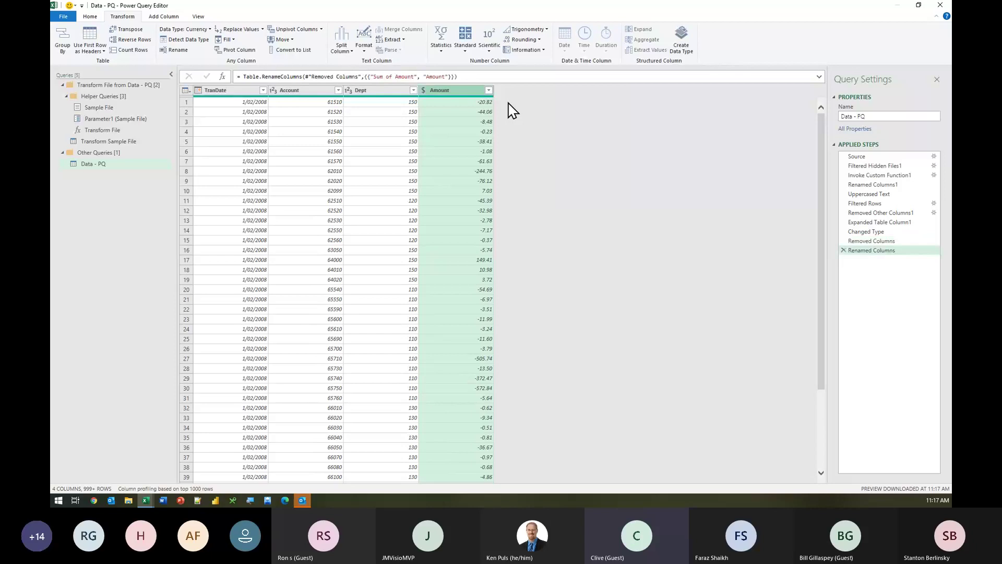
Load the query as a table in the existing worksheet at cell C5 and check which months the TranDate filter lists.
left_click(89, 18)
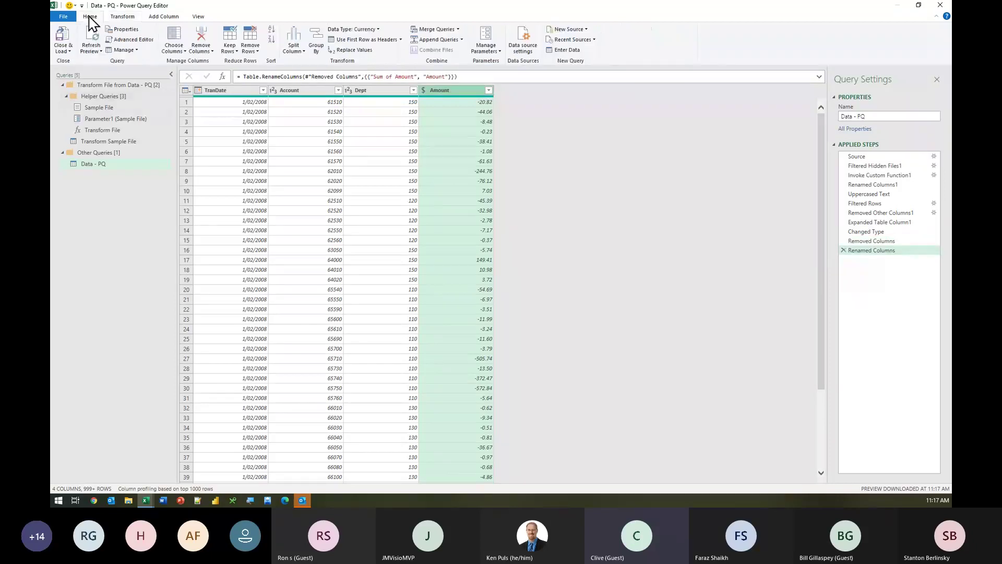
left_click(69, 50)
left_click(77, 72)
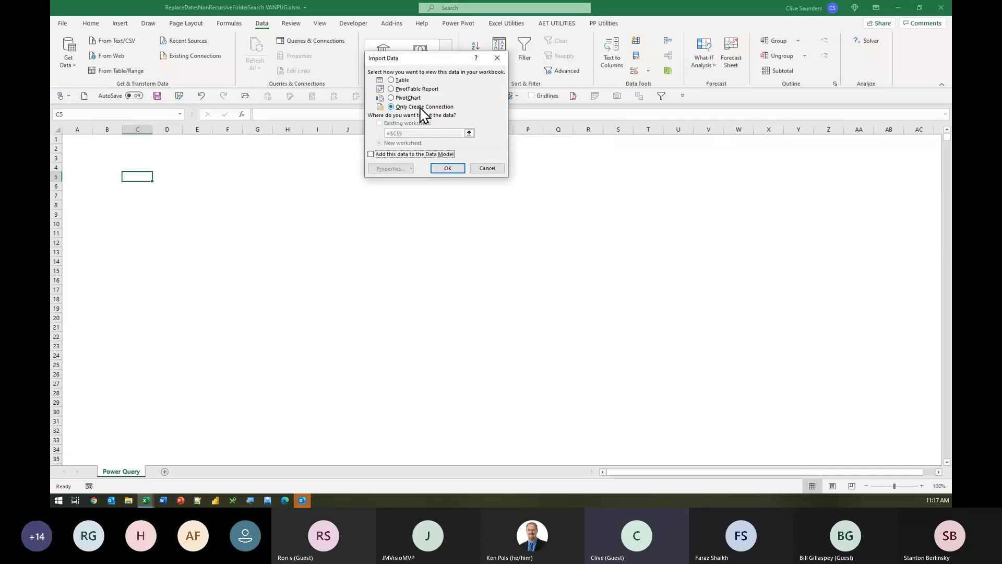
left_click(400, 80)
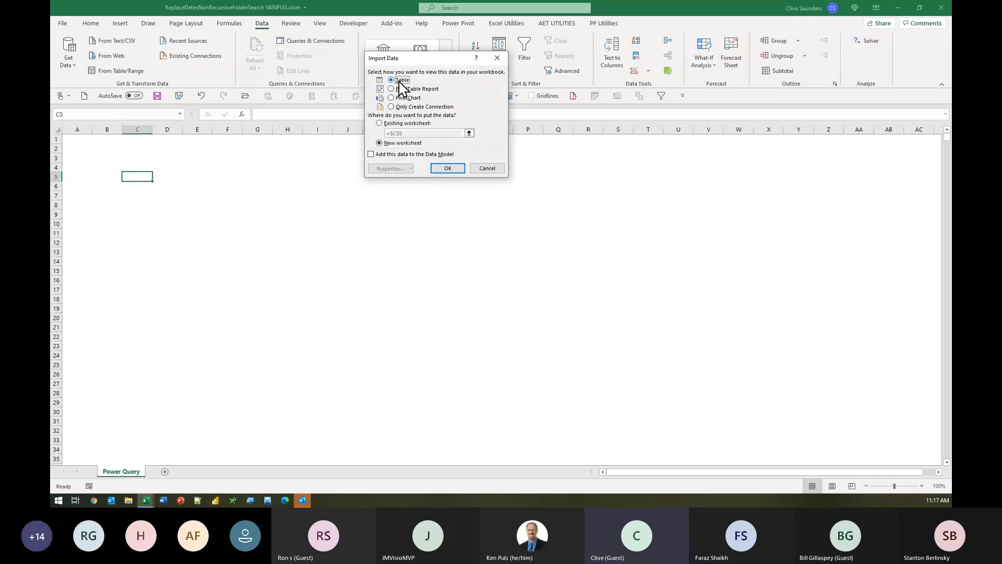
left_click(380, 123)
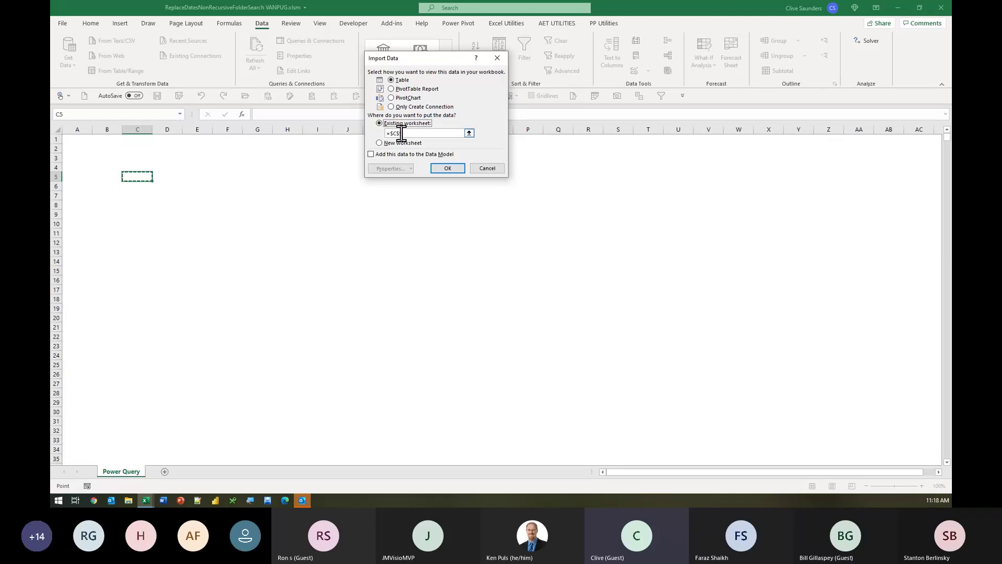
left_click(446, 169)
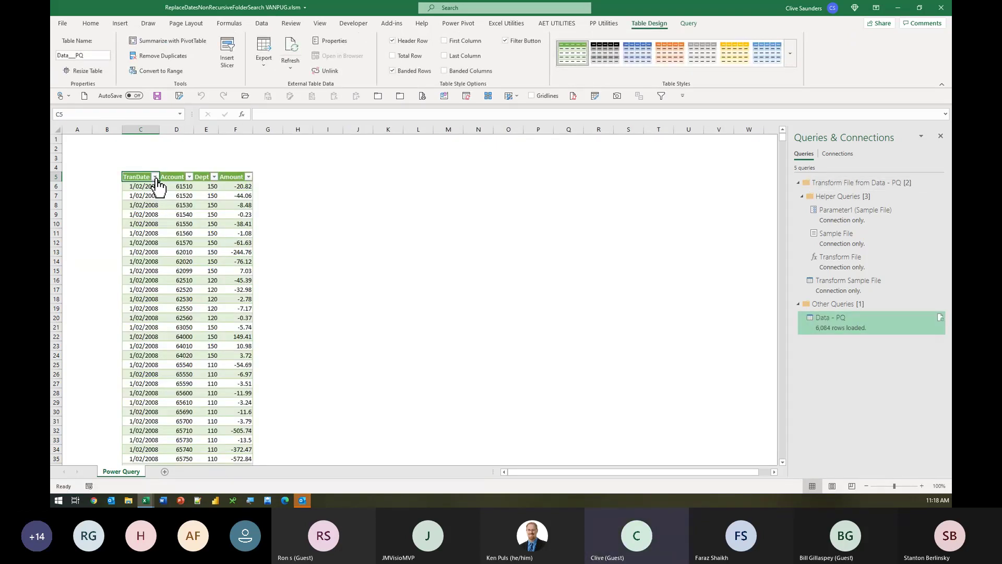
left_click(155, 177)
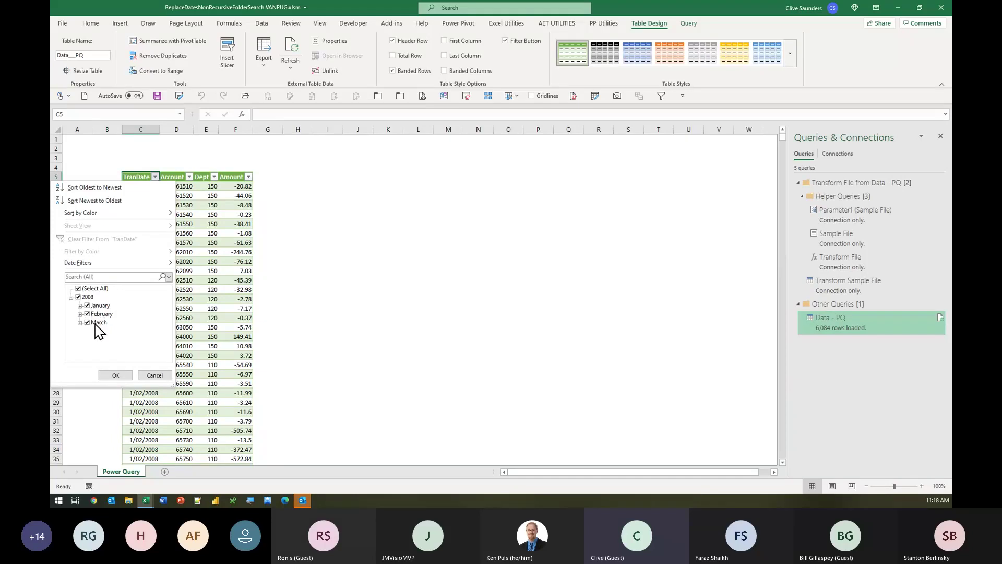
left_click(114, 375)
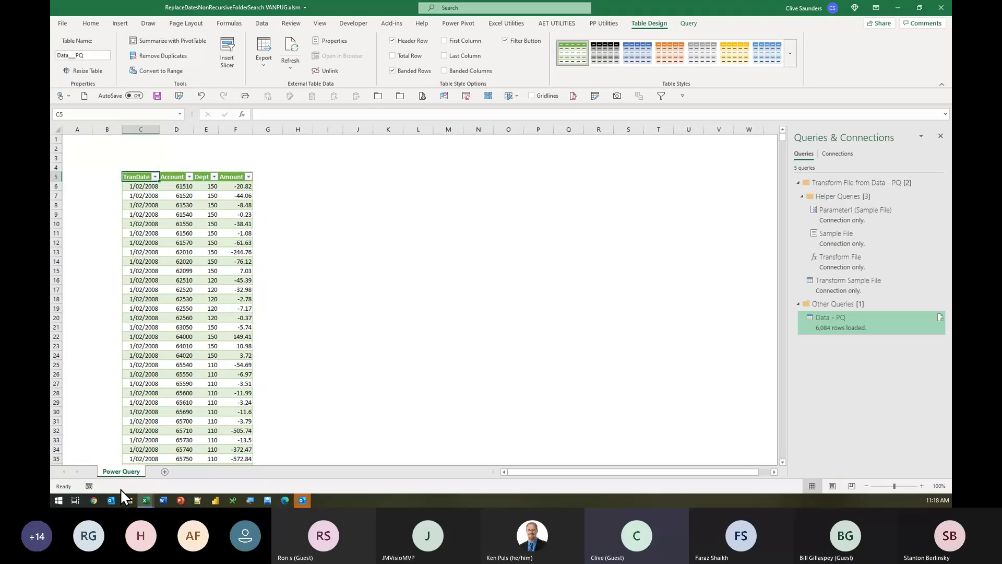
Switch to File Explorer, view the subfolders of Data - PQ B, and run 01 AddDateData.bat in the Vancouver folder.
mouse_move(120, 484)
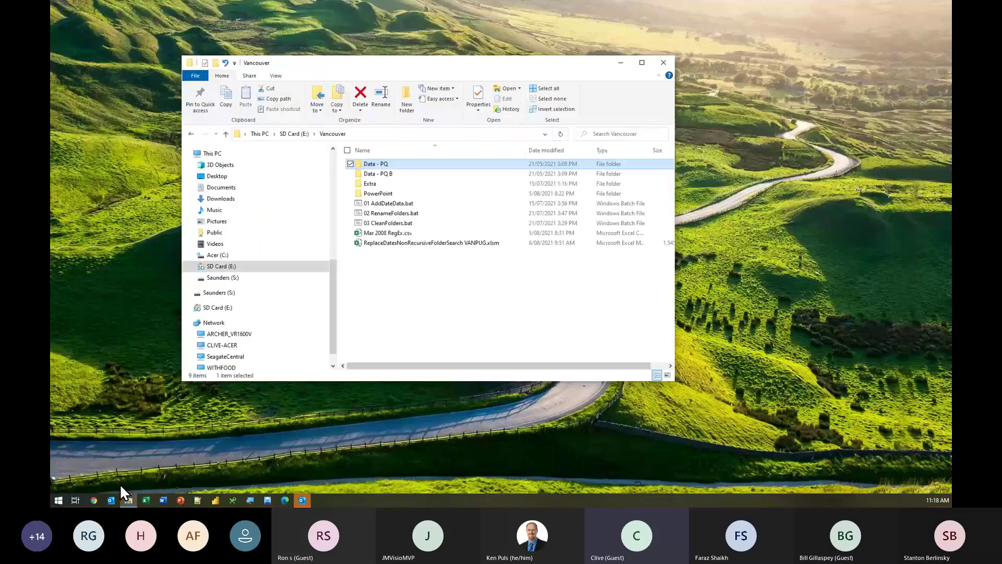
left_click(381, 178)
double_click(380, 175)
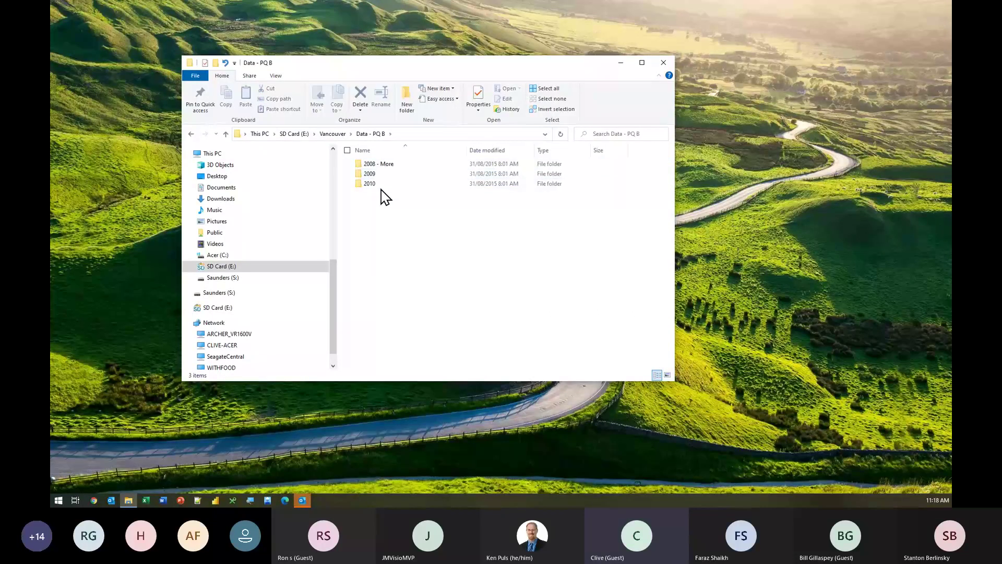
left_click(226, 134)
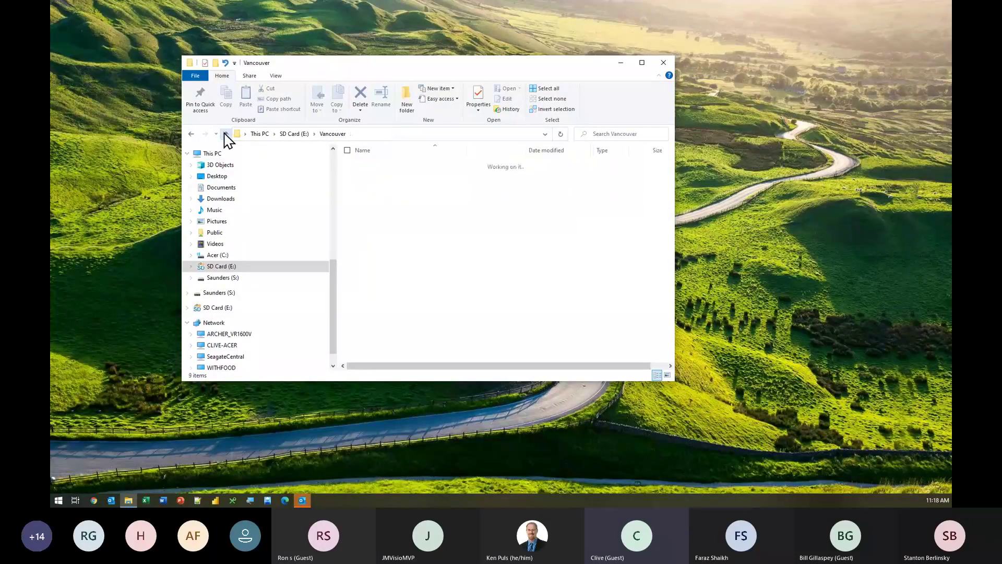
left_click(394, 205)
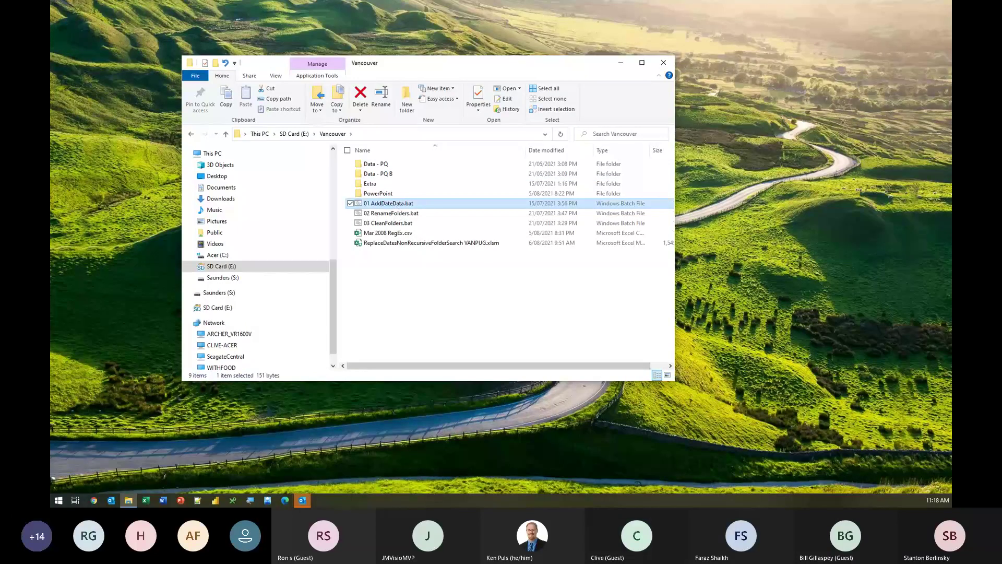
key("Return")
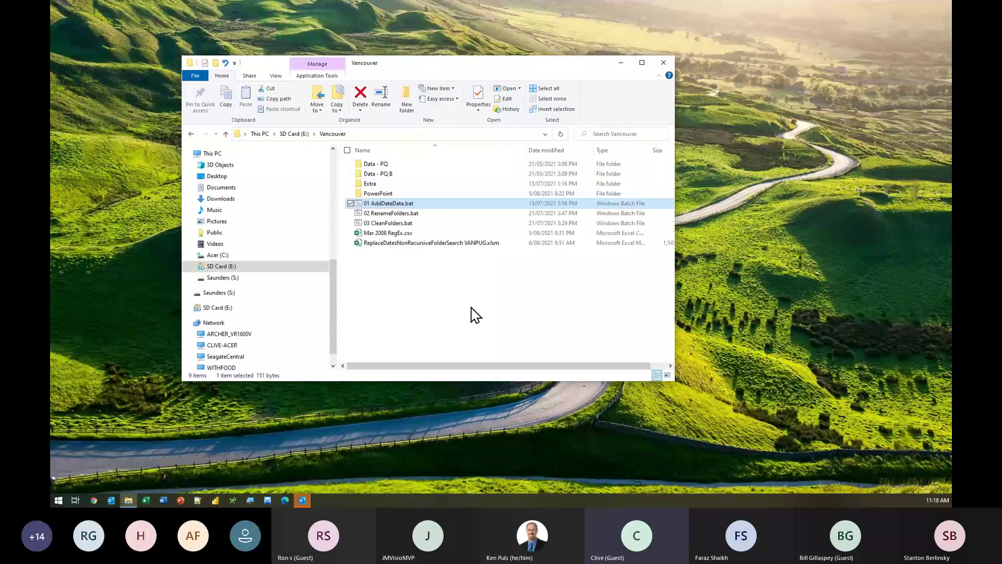
Duplicate the Data - PQ folder within the Vancouver folder and rename the copy as Data - VBA.
left_click(375, 165)
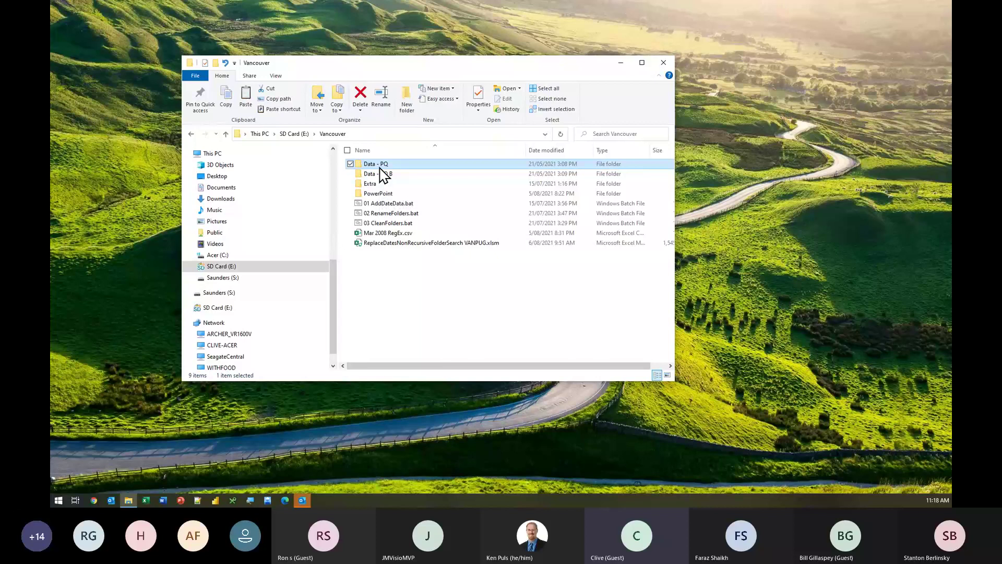
right_click(411, 286)
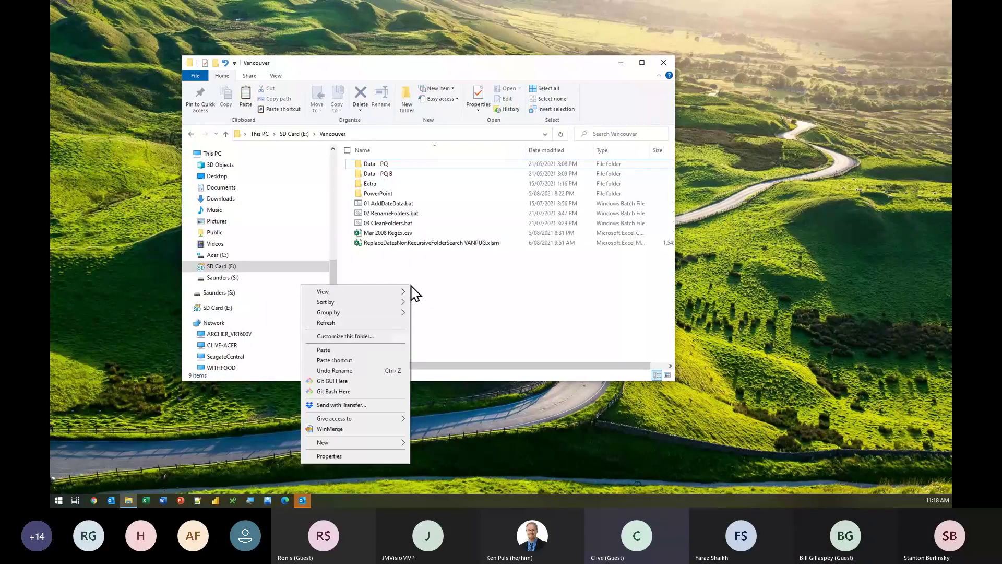
left_click(367, 350)
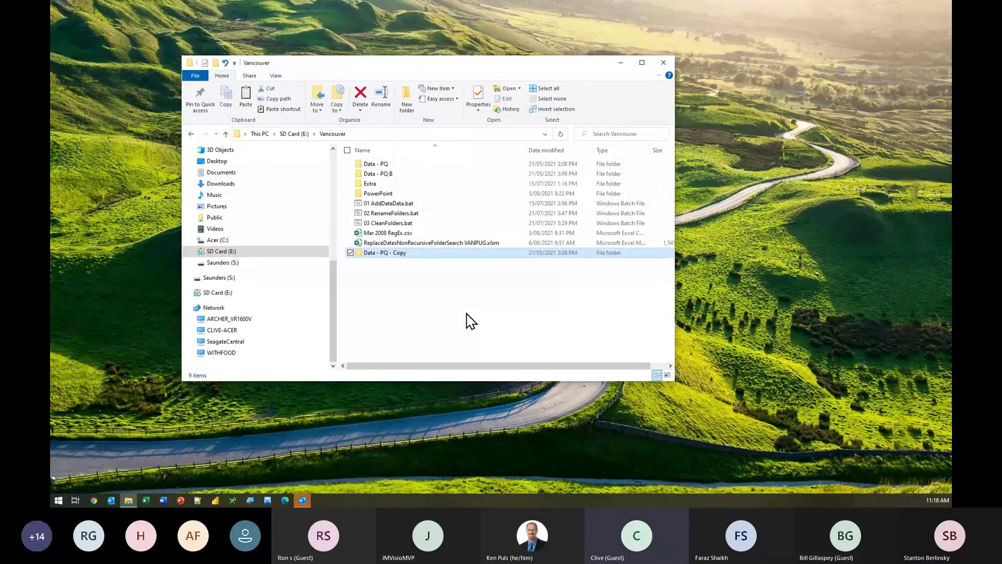
key("F2")
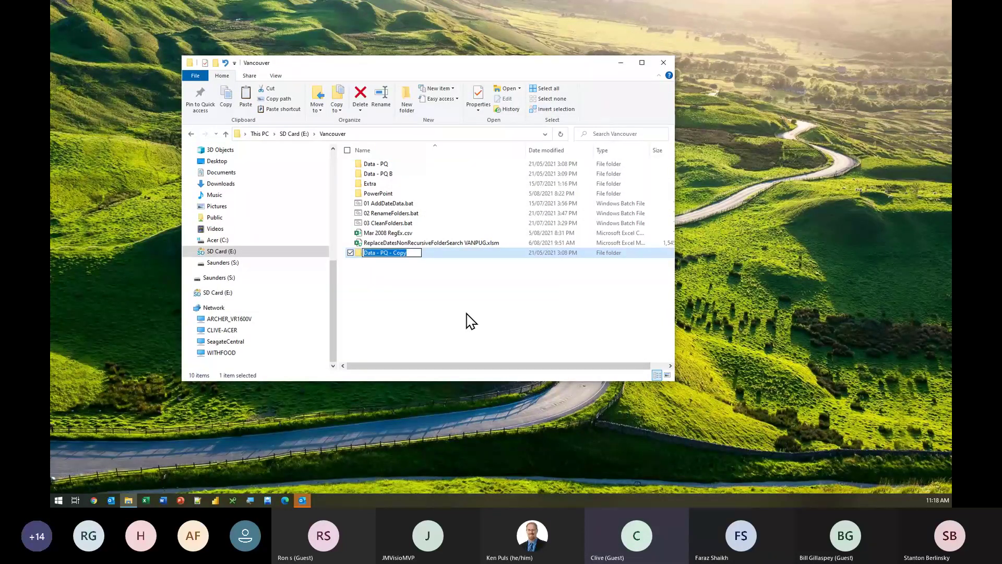
key("End")
key("BackSpace")
key("BackSpace")
key("BackSpace")
type("VBA")
key("Return")
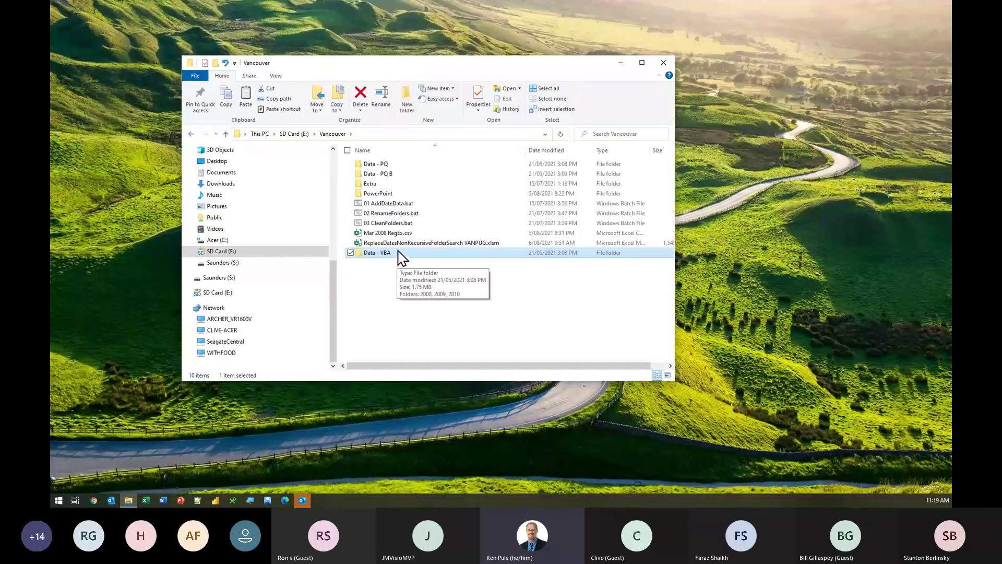
Examine the files in the 2008 and 2009 H2 subfolders of the Data - PQ folder.
left_click(400, 214)
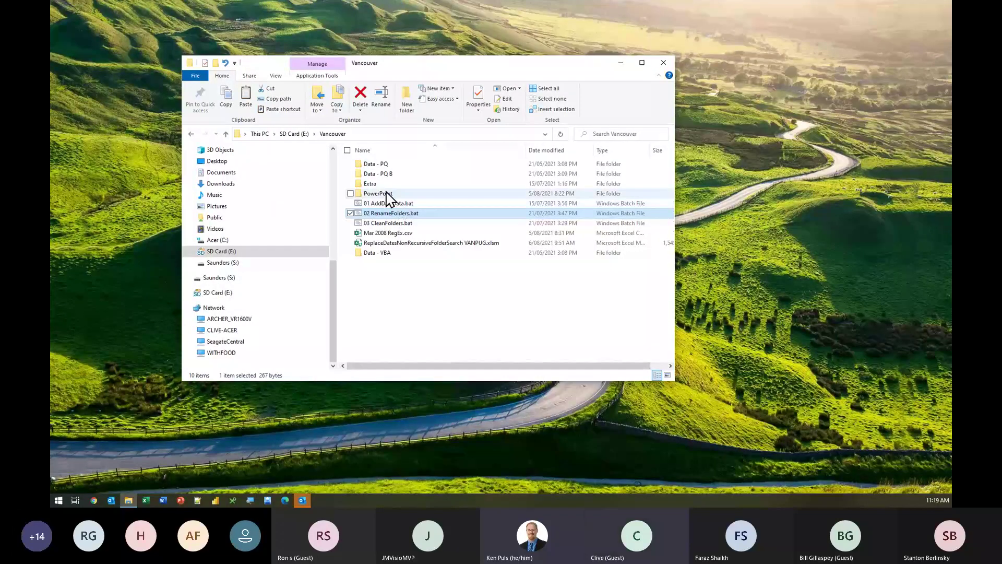
double_click(373, 165)
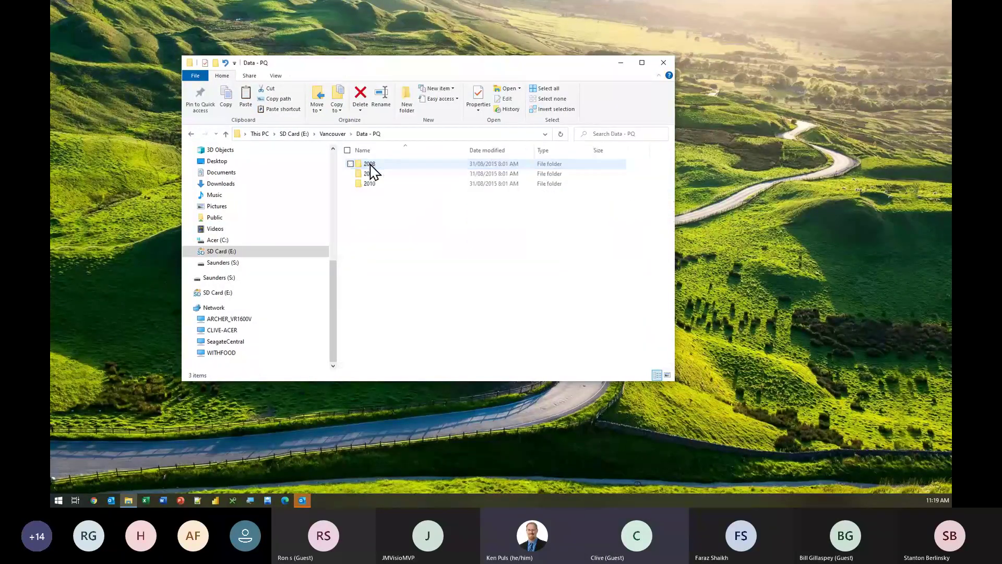
left_click(374, 165)
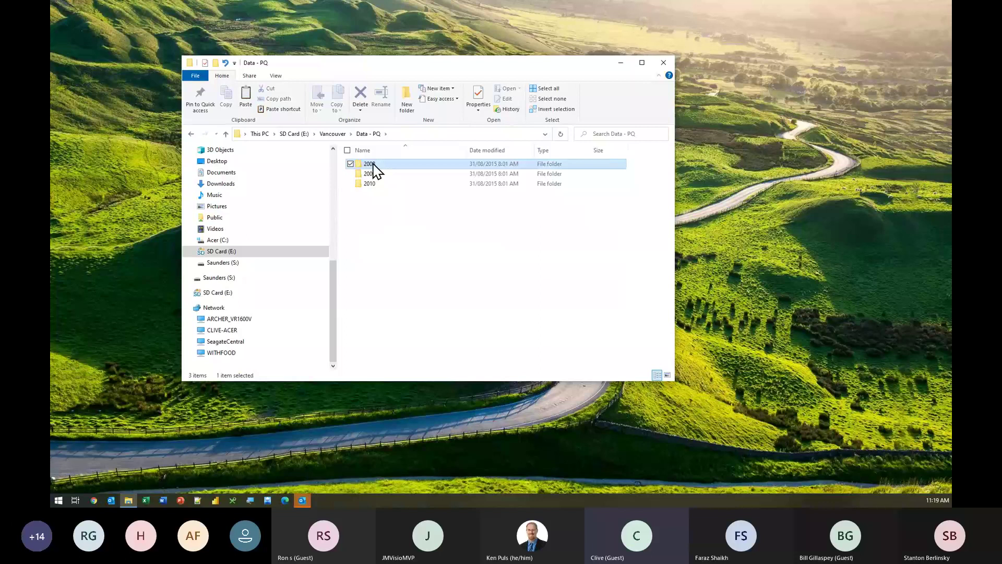
double_click(374, 165)
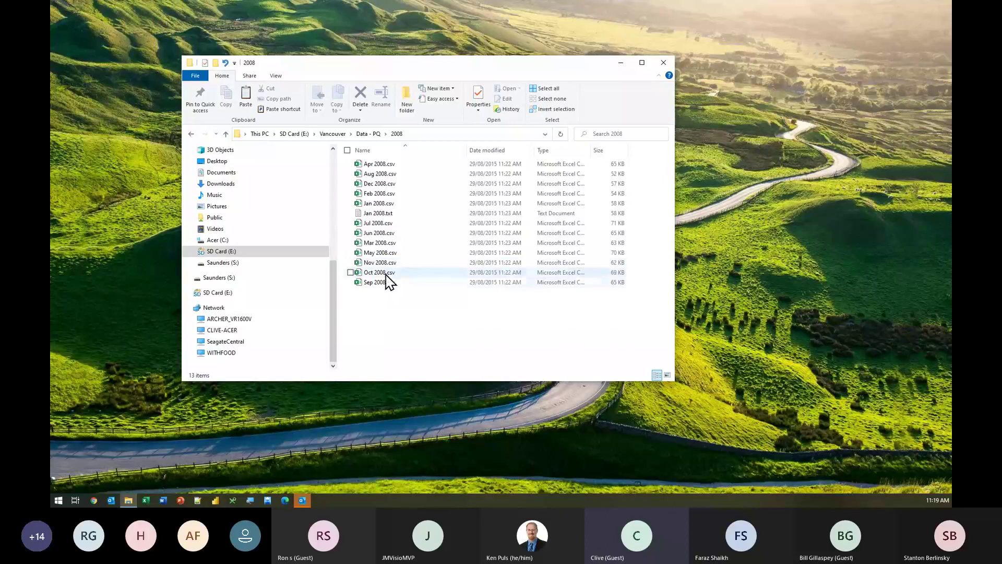
left_click(227, 135)
double_click(370, 175)
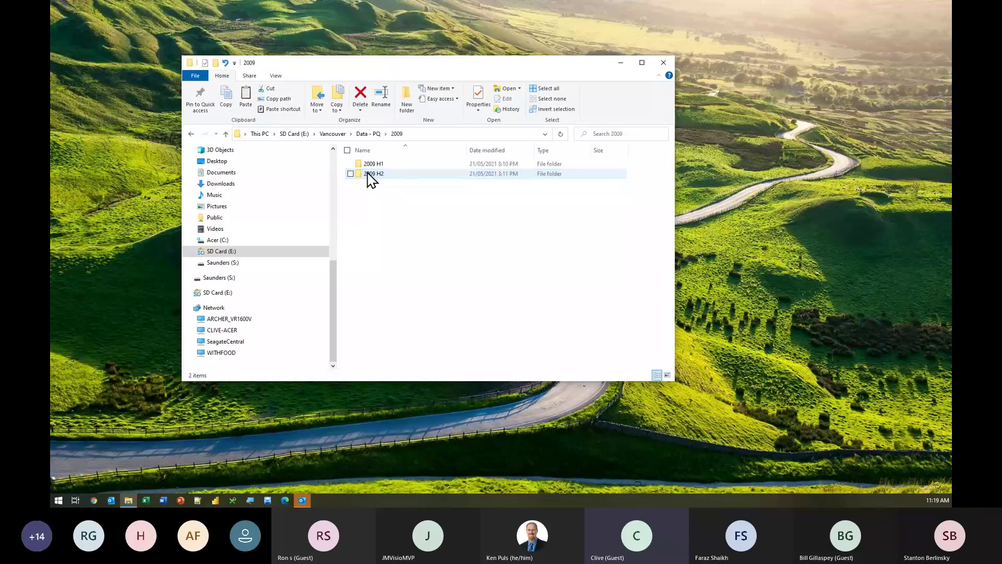
double_click(371, 179)
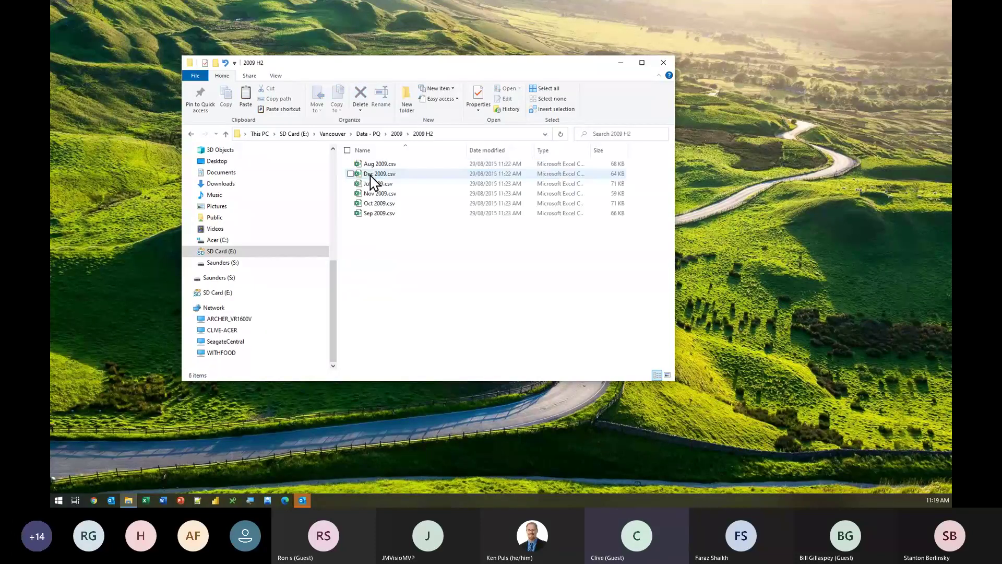
left_click(226, 134)
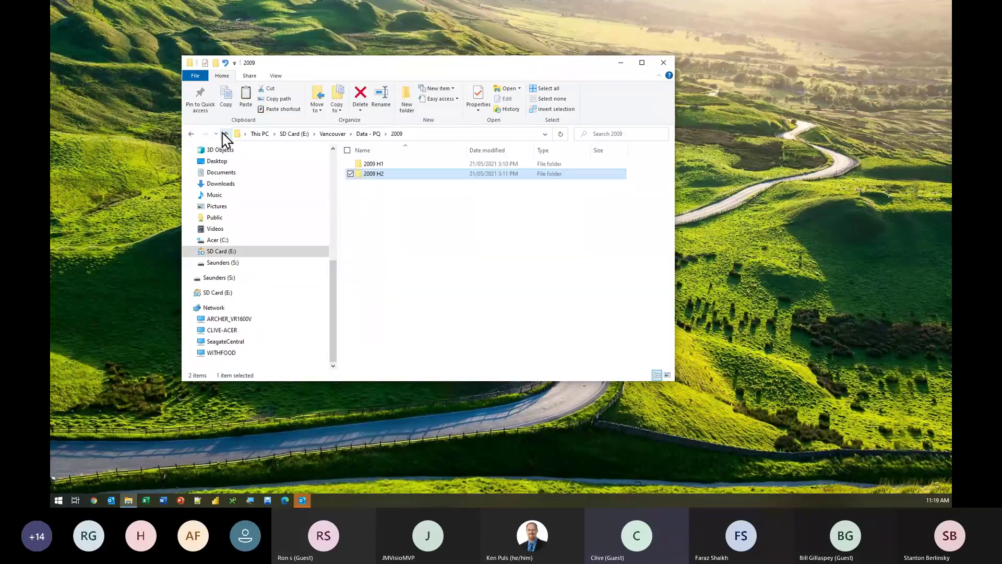
Examine the 2009 H1 subfolders in Data - PQ and the year folders in Data - VBA, ending in the Vancouver folder.
double_click(371, 164)
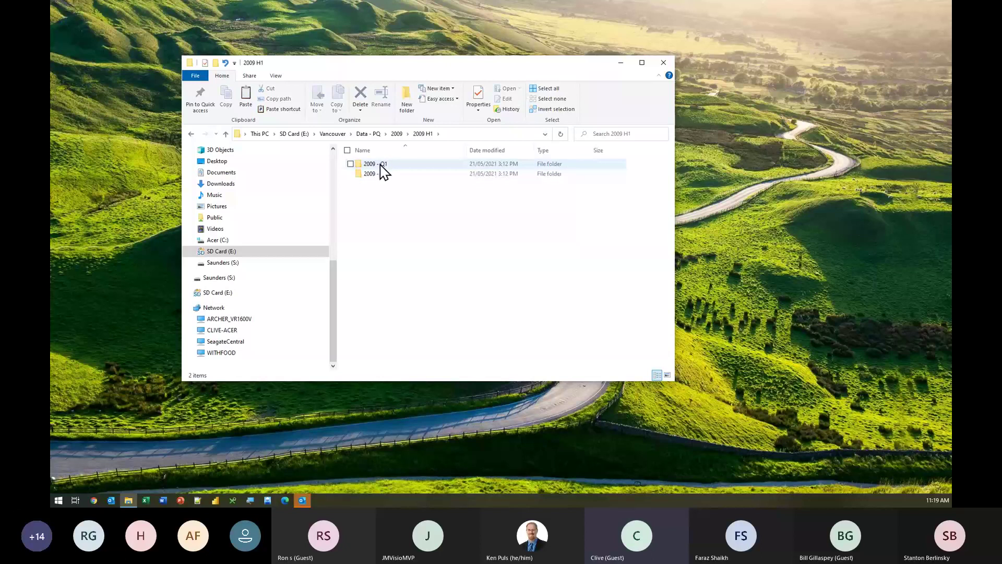
left_click(225, 134)
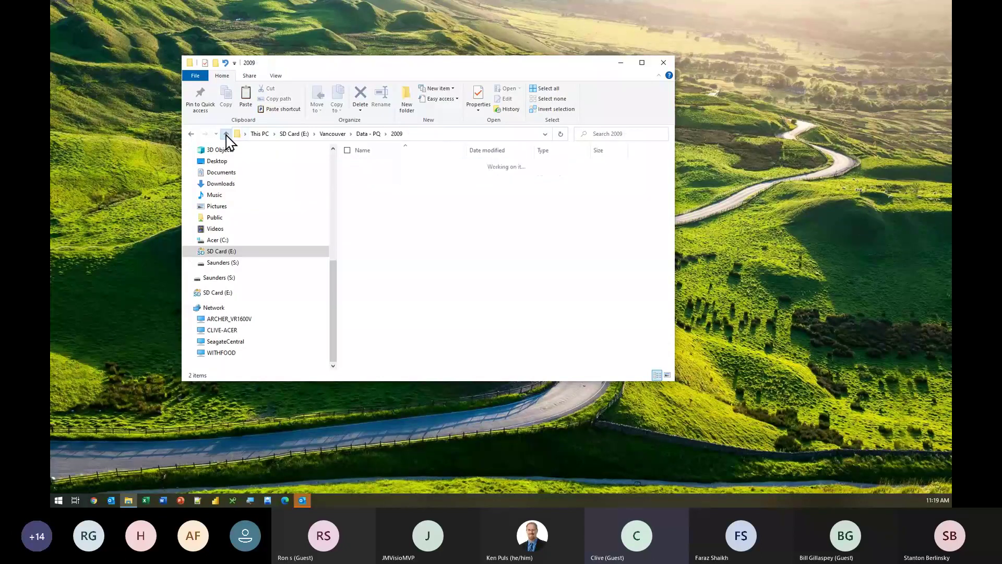
left_click(226, 134)
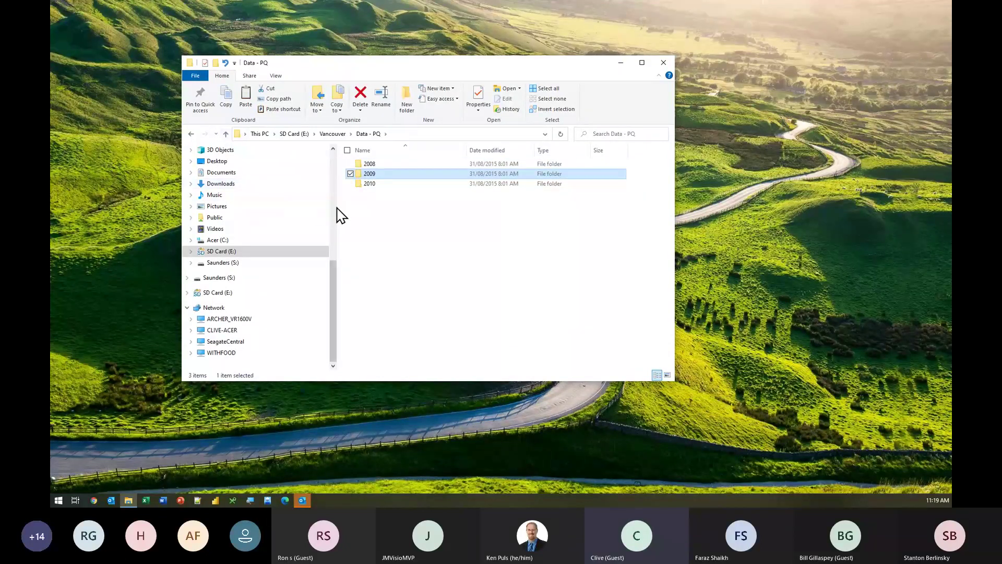
left_click(226, 134)
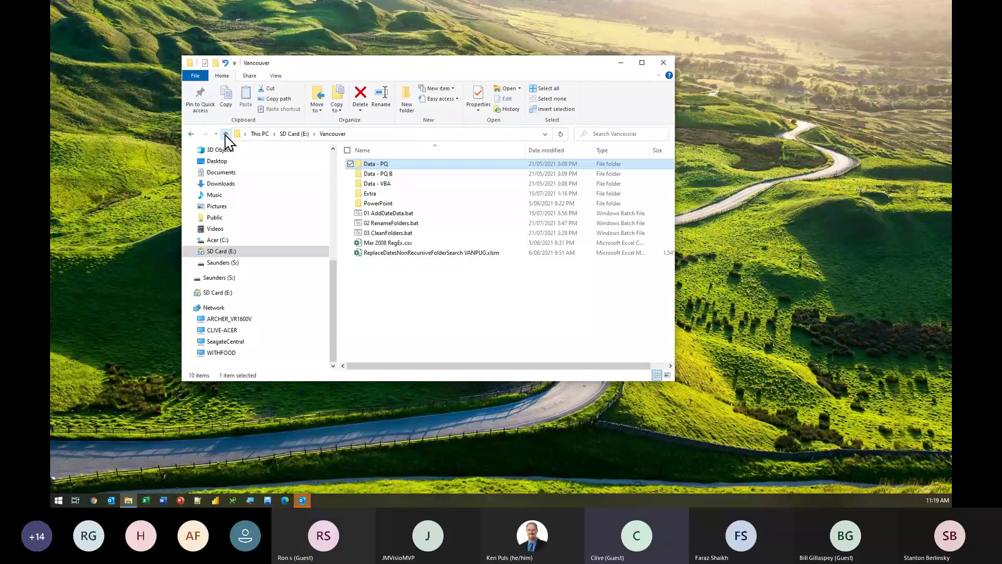
double_click(382, 186)
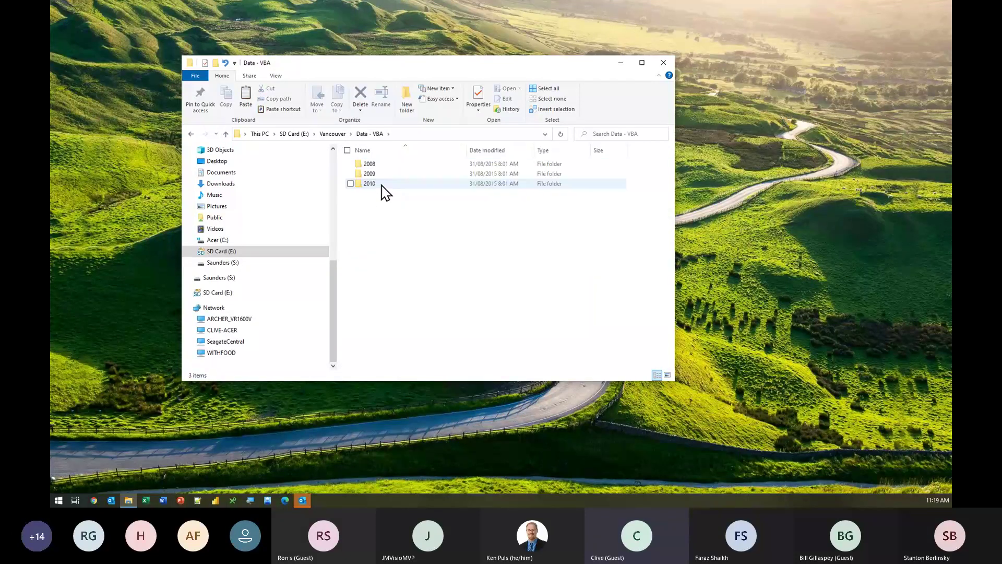
left_click(226, 135)
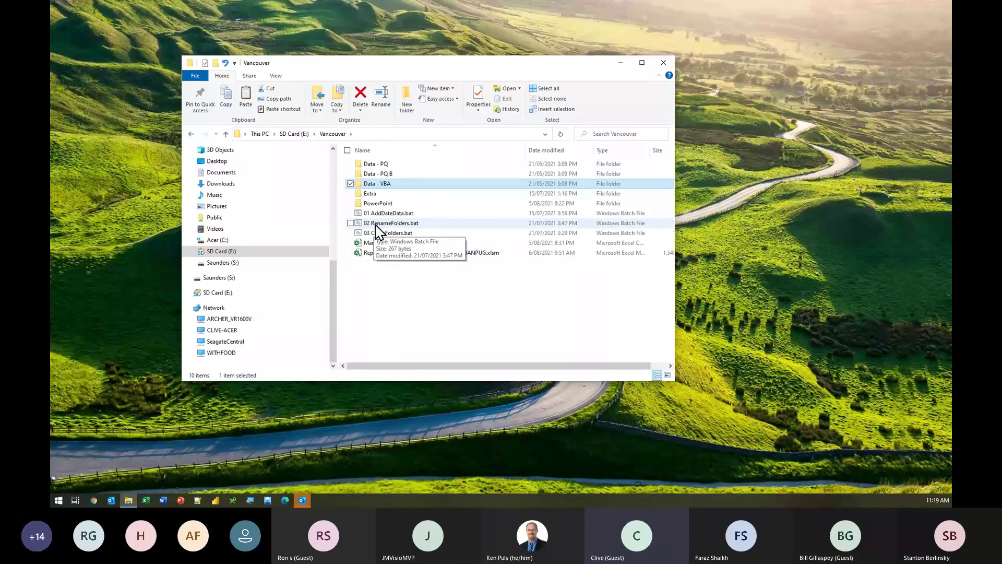
Switch to the Excel workbook, close the Queries & Connections pane, and refresh the Data__PQ table.
key("alt+Tab")
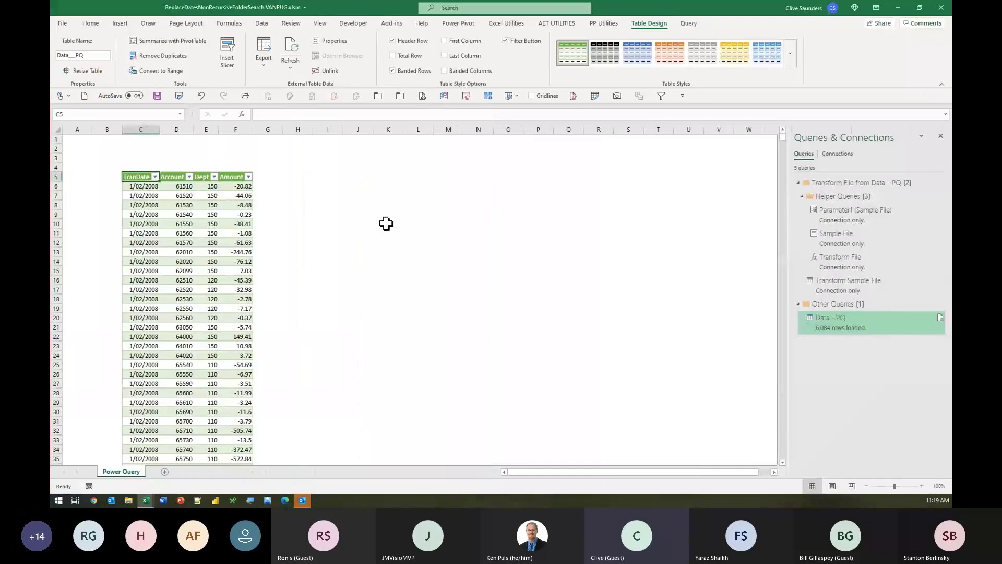
left_click(940, 136)
right_click(198, 234)
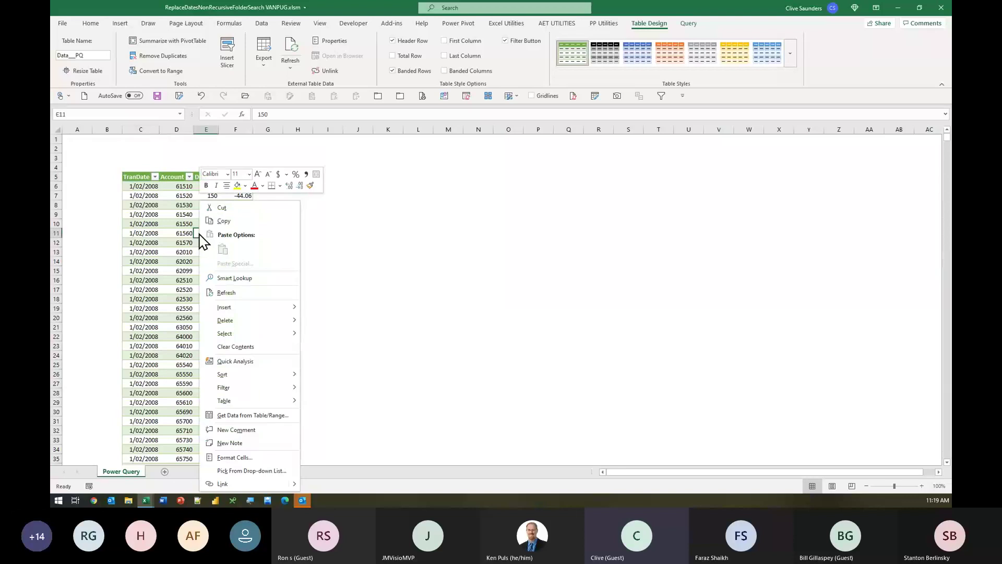
left_click(227, 292)
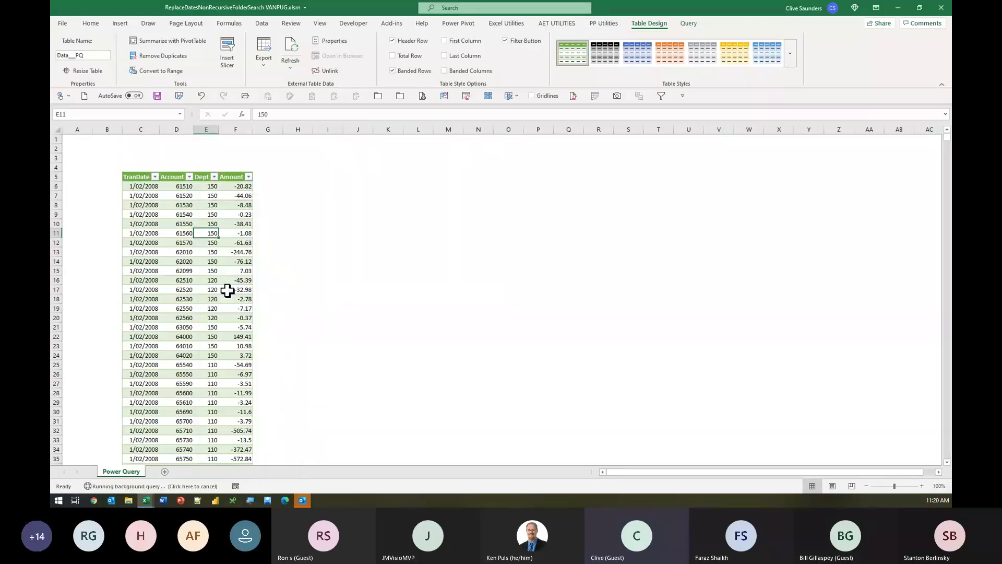
Check which years and months the TranDate filter lists, expanding 2010 and 2009, and leave the filter unchanged.
left_click(155, 177)
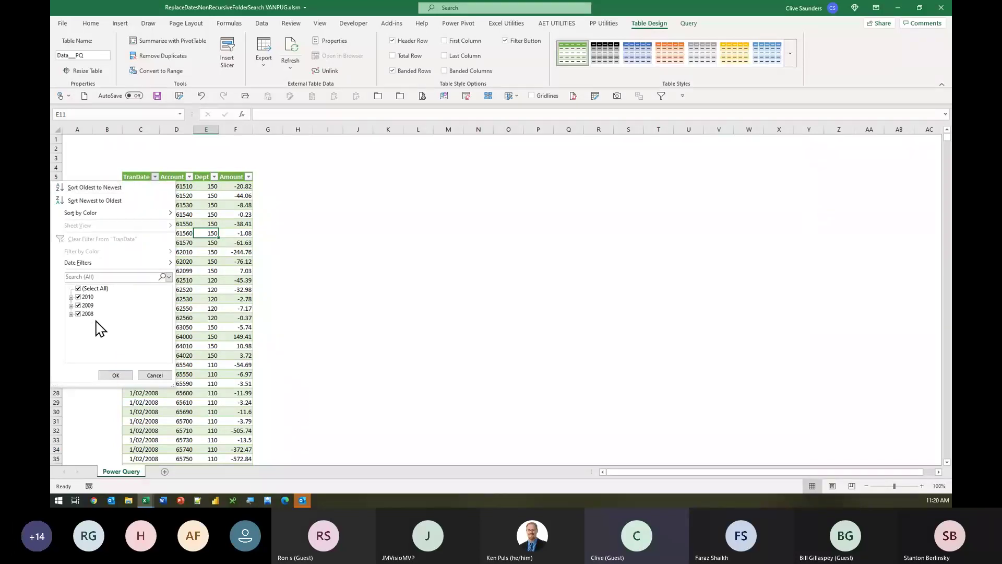
left_click(71, 305)
left_click(71, 288)
left_click(71, 297)
left_click(71, 355)
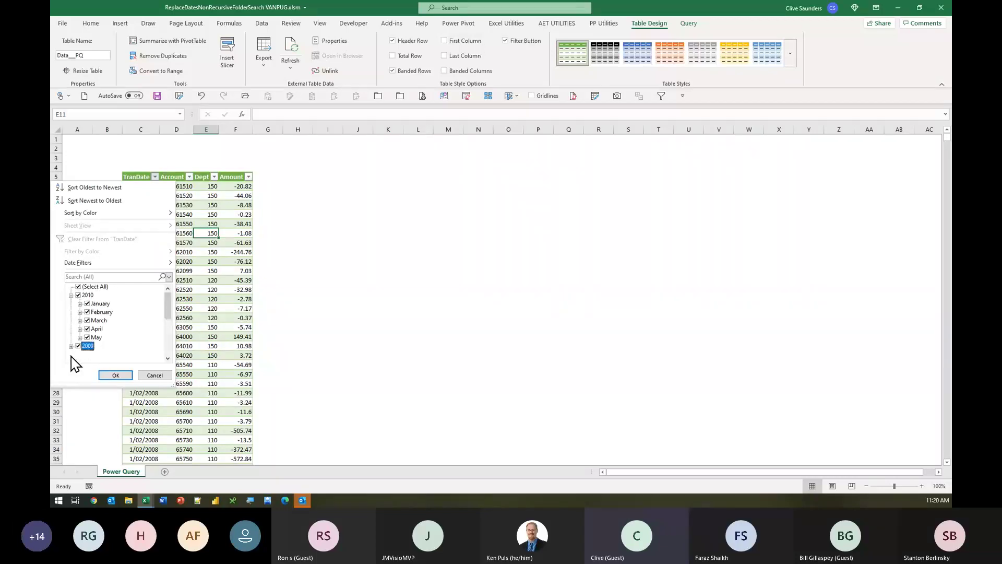
left_click(154, 375)
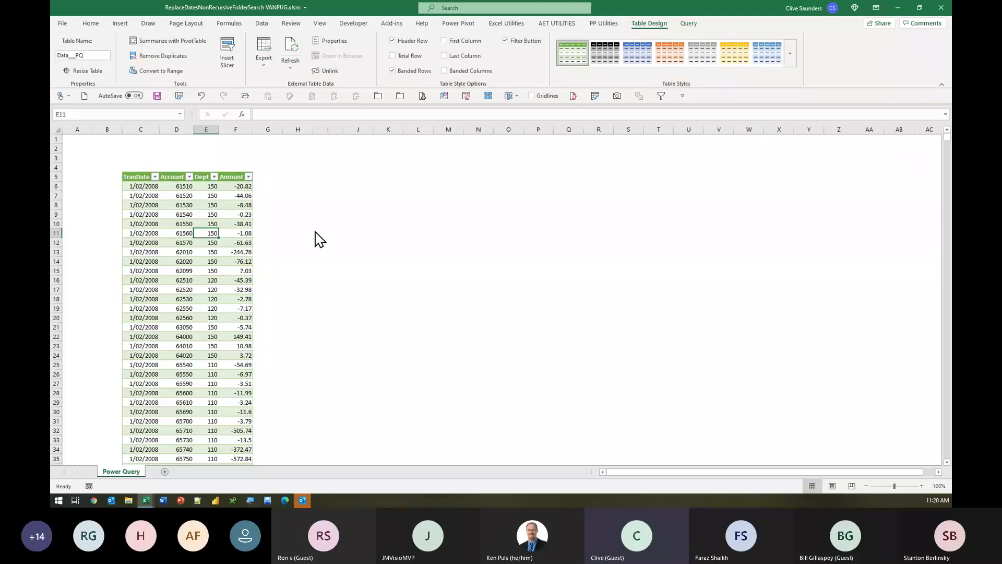
key("alt+Tab")
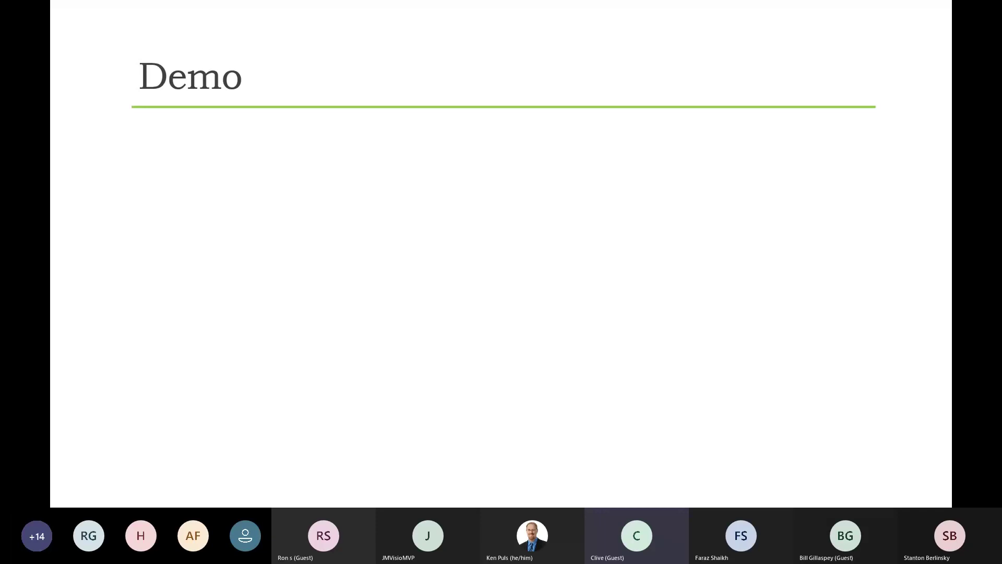
key("Right")
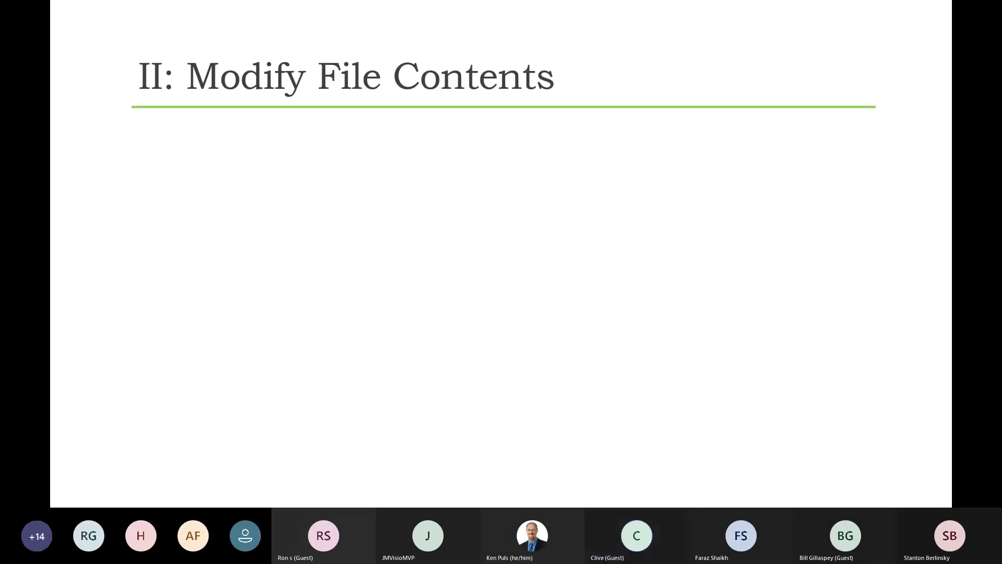
key("Right")
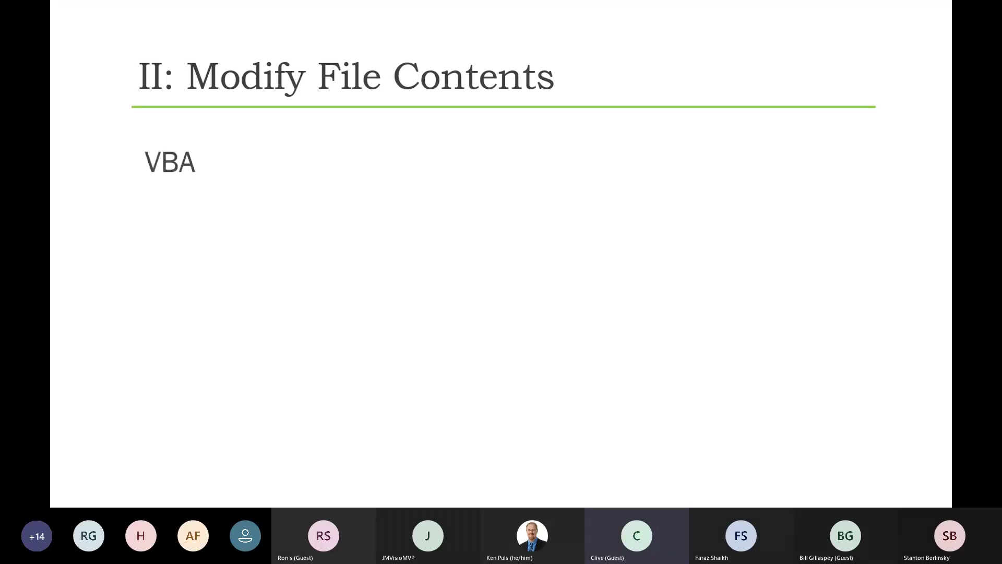